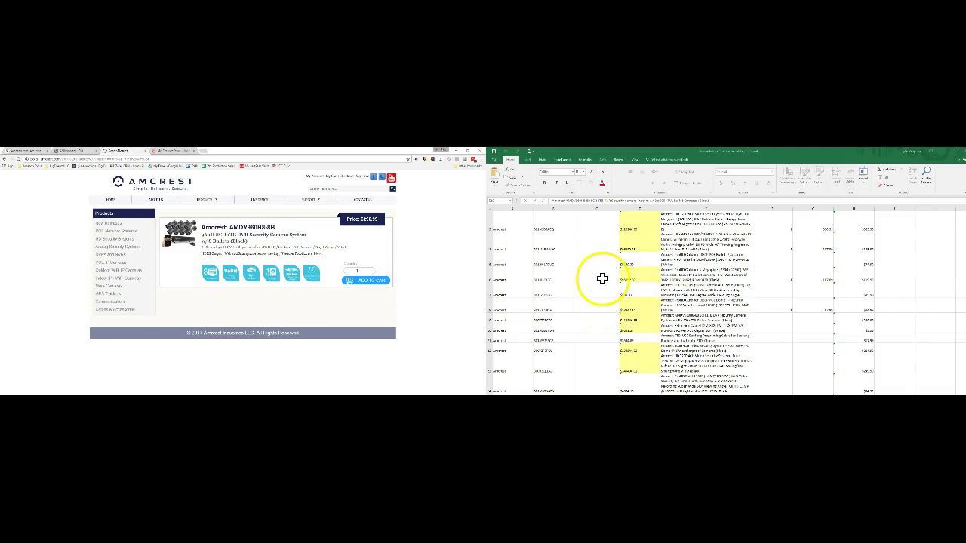
Review the partly yellow-highlighted dollar column in the Amcrest price template, from the last product rows back to the first
{"action": "scroll", "coordinate": [603, 278], "scroll_direction": "up", "scroll_amount": 5}
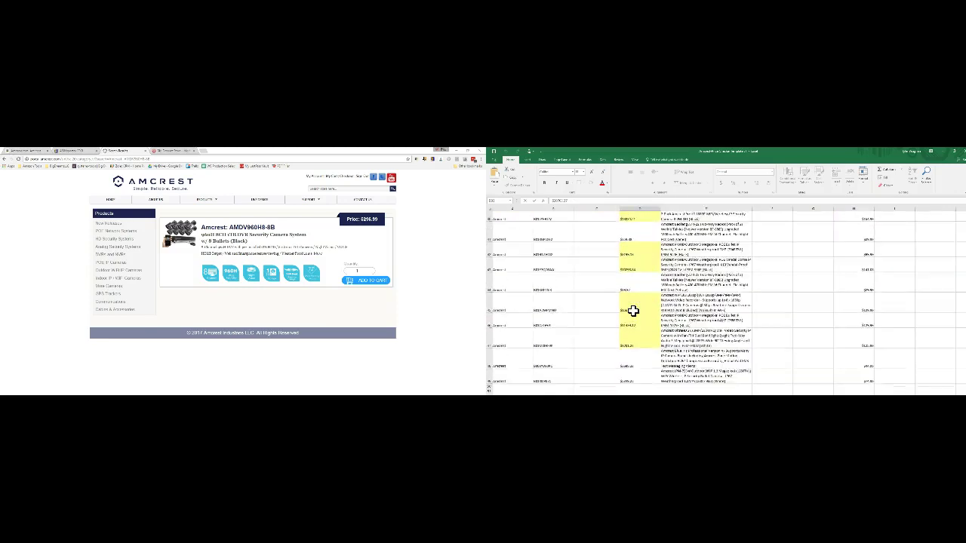
{"action": "scroll", "coordinate": [634, 312], "scroll_direction": "up", "scroll_amount": 4}
{"action": "left_click", "coordinate": [639, 280]}
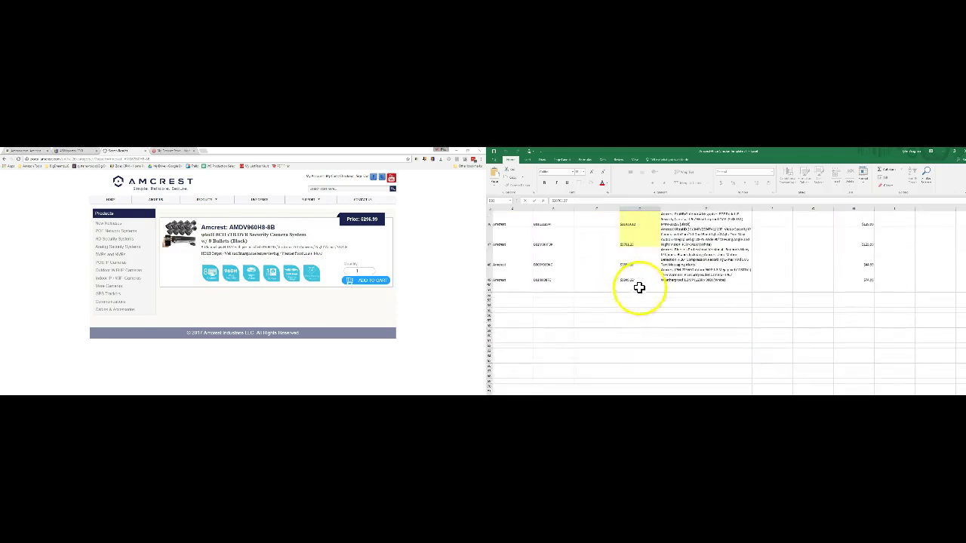
{"action": "scroll", "coordinate": [638, 276], "scroll_direction": "up", "scroll_amount": 15}
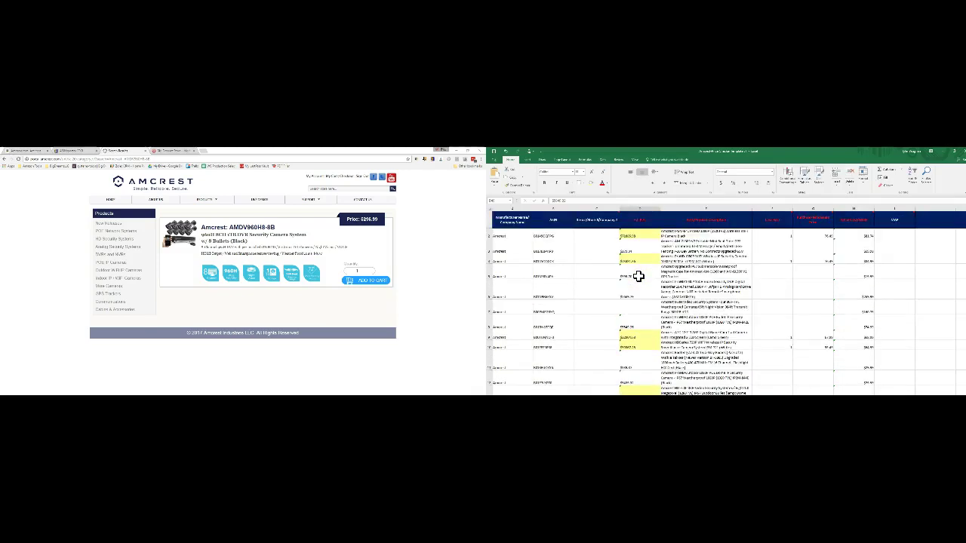
{"action": "scroll", "coordinate": [638, 277], "scroll_direction": "down", "scroll_amount": 3}
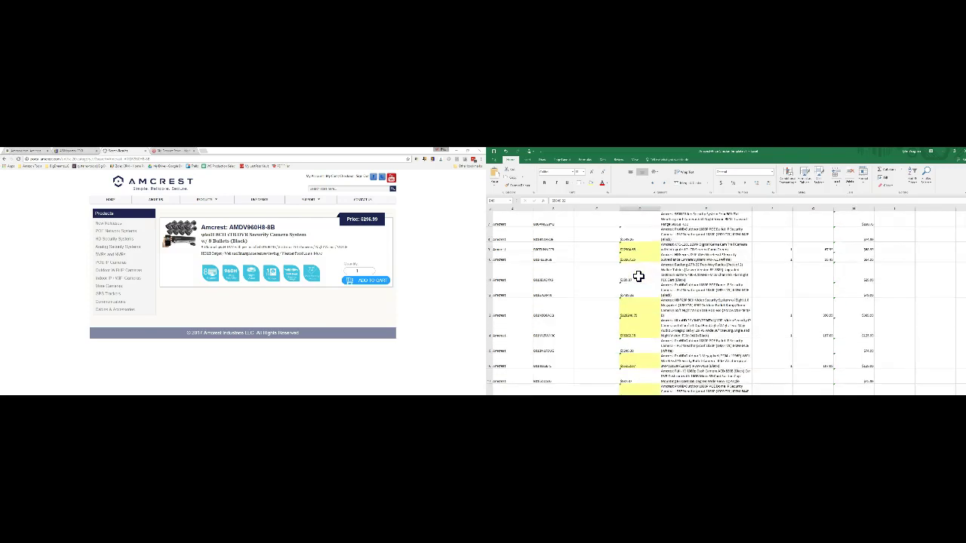
{"action": "left_click_drag", "start_coordinate": [639, 275], "coordinate": [638, 286]}
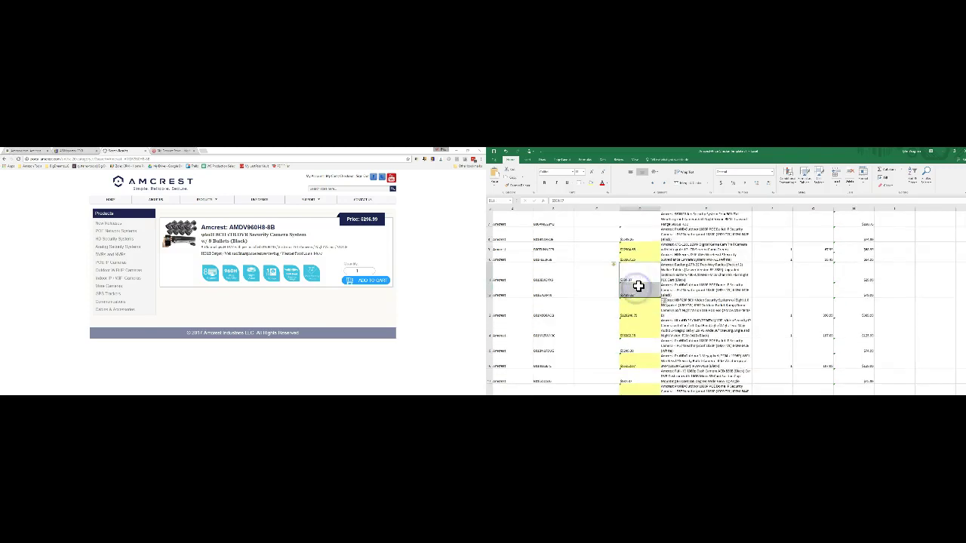
{"action": "left_click", "coordinate": [642, 268]}
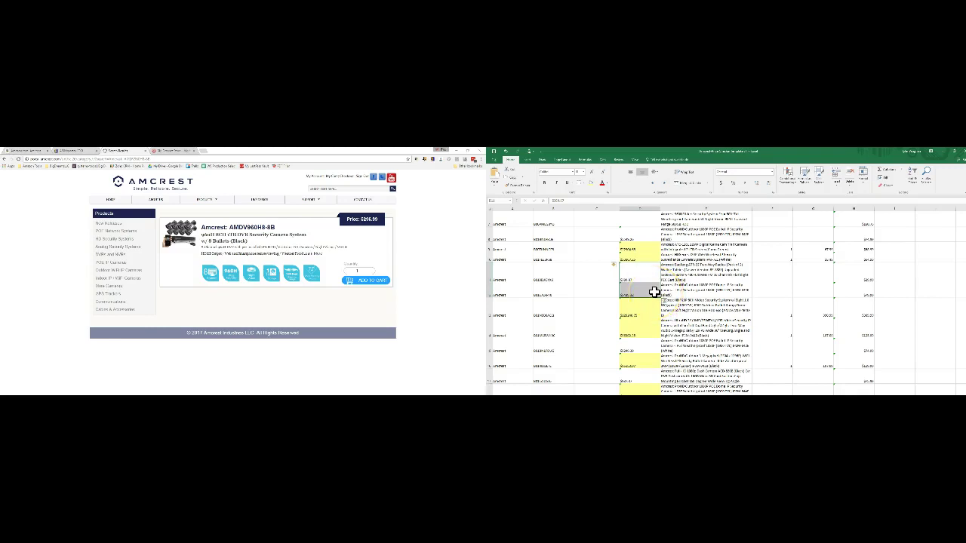
{"action": "left_click", "coordinate": [647, 255]}
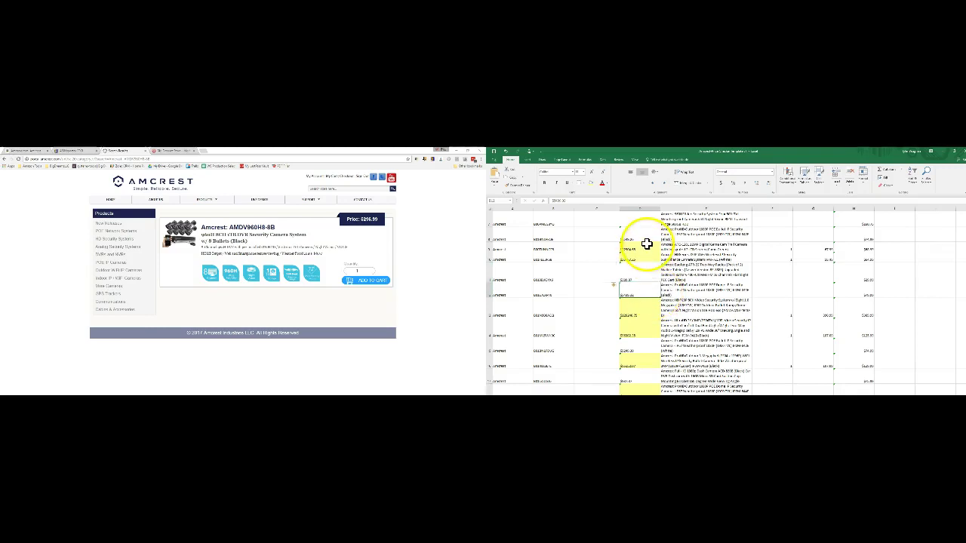
{"action": "scroll", "coordinate": [647, 257], "scroll_direction": "up", "scroll_amount": 1}
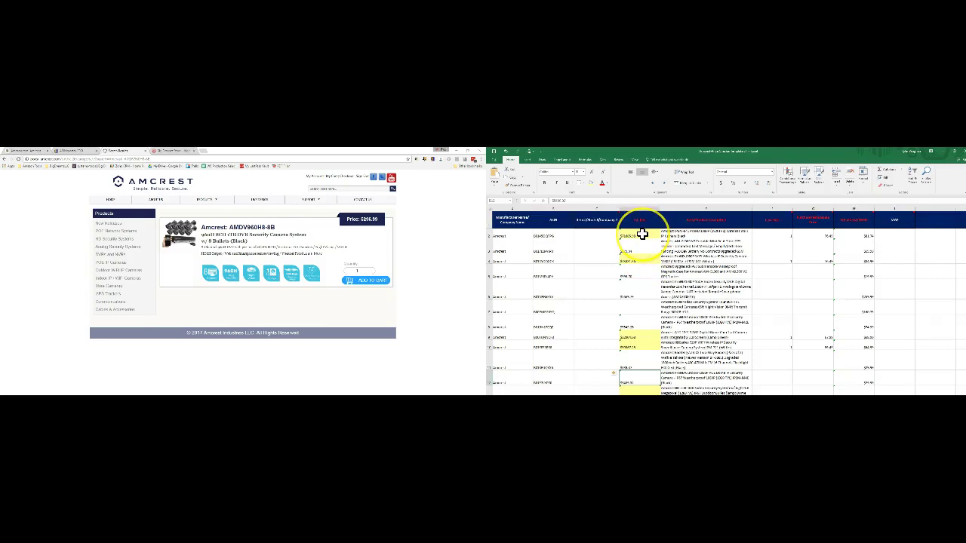
{"action": "left_click", "coordinate": [642, 235]}
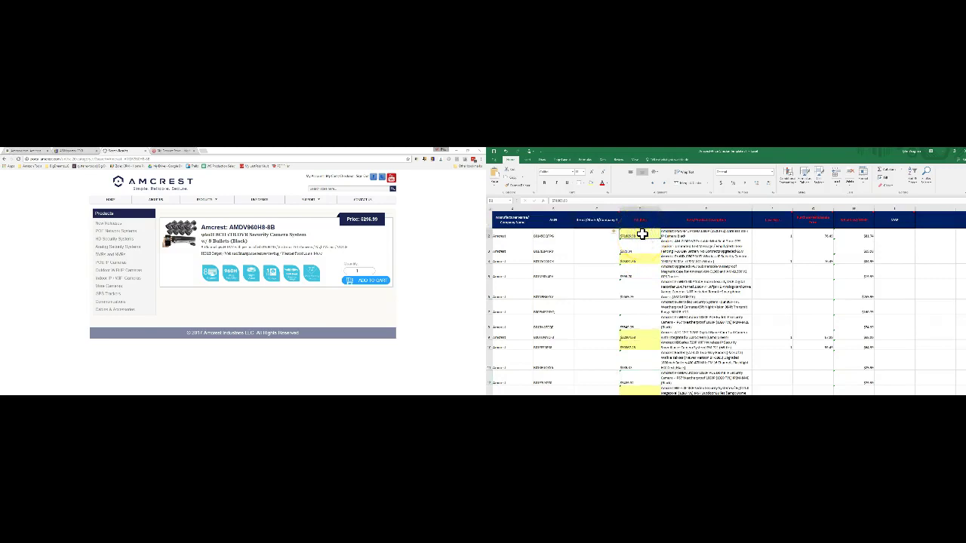
Switch to the other Amcrest product workbook and examine the yellow-highlighted values in its estimated revenue column
{"action": "left_click", "coordinate": [654, 394]}
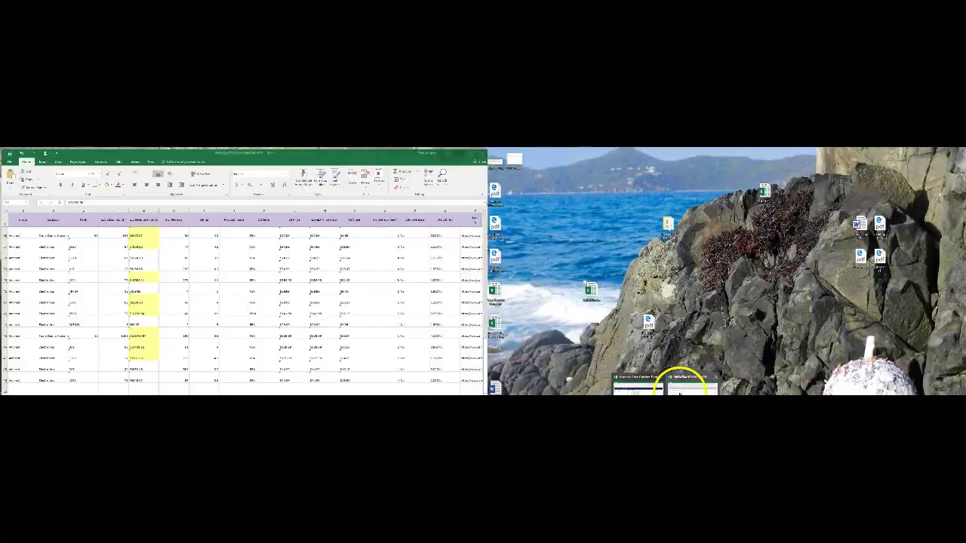
{"action": "left_click", "coordinate": [685, 385]}
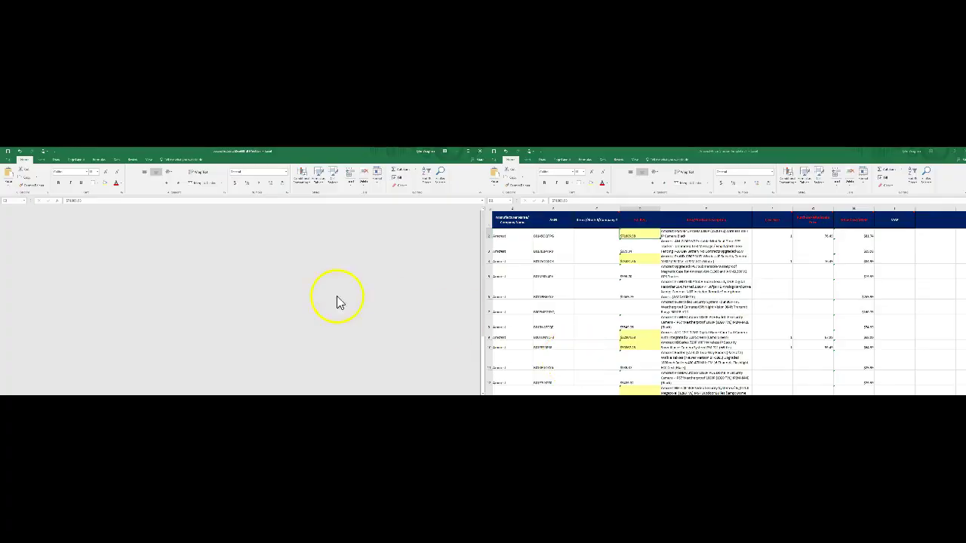
{"action": "left_click", "coordinate": [172, 240]}
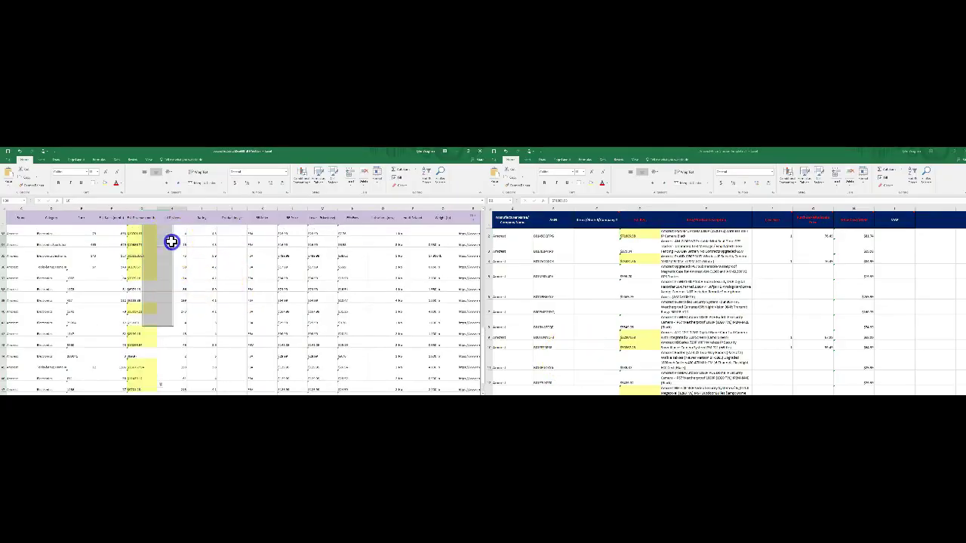
{"action": "scroll", "coordinate": [171, 240], "scroll_direction": "down", "scroll_amount": 5}
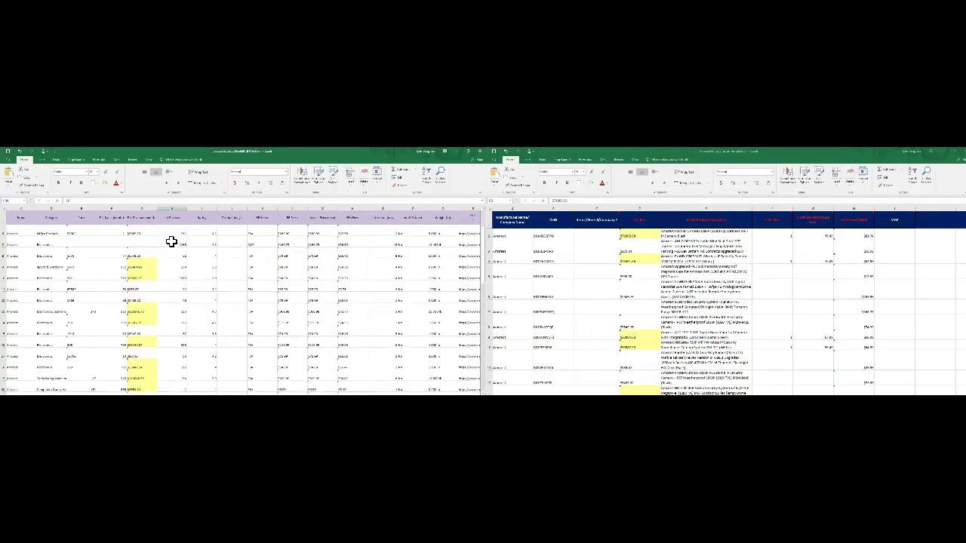
{"action": "left_click", "coordinate": [142, 237]}
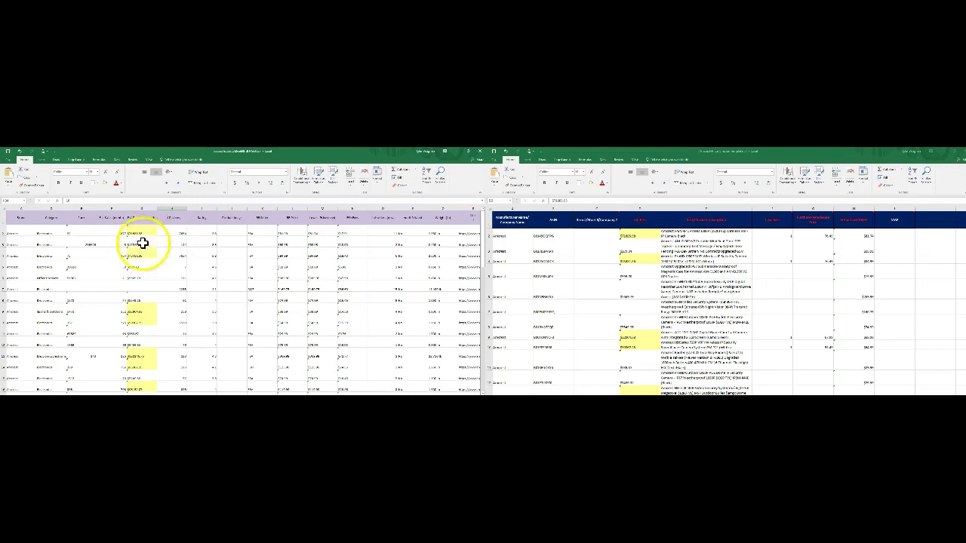
{"action": "left_click", "coordinate": [142, 255]}
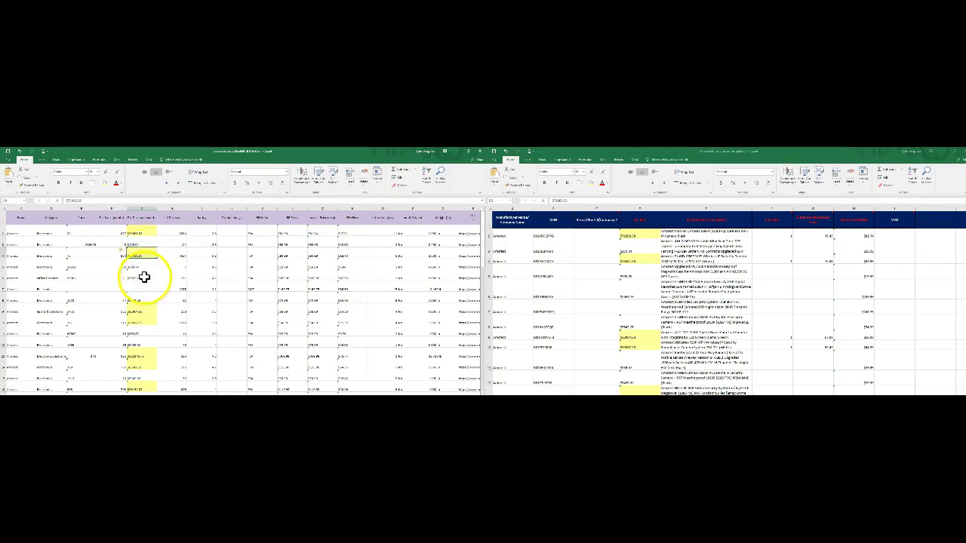
{"action": "left_click_drag", "start_coordinate": [144, 277], "coordinate": [138, 369]}
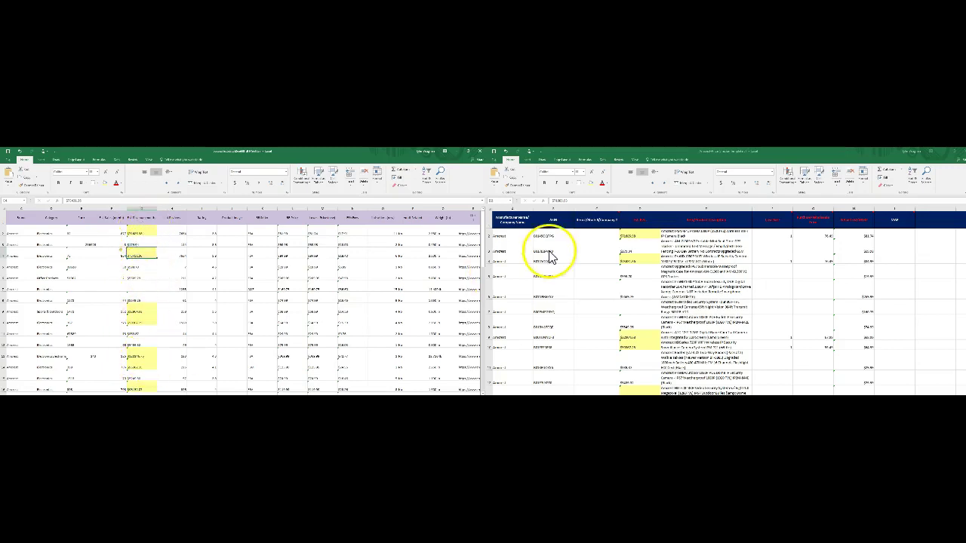
Return to the price template's first highlighted value and bring the Amcrest website back beside the workbook
{"action": "left_click", "coordinate": [638, 237]}
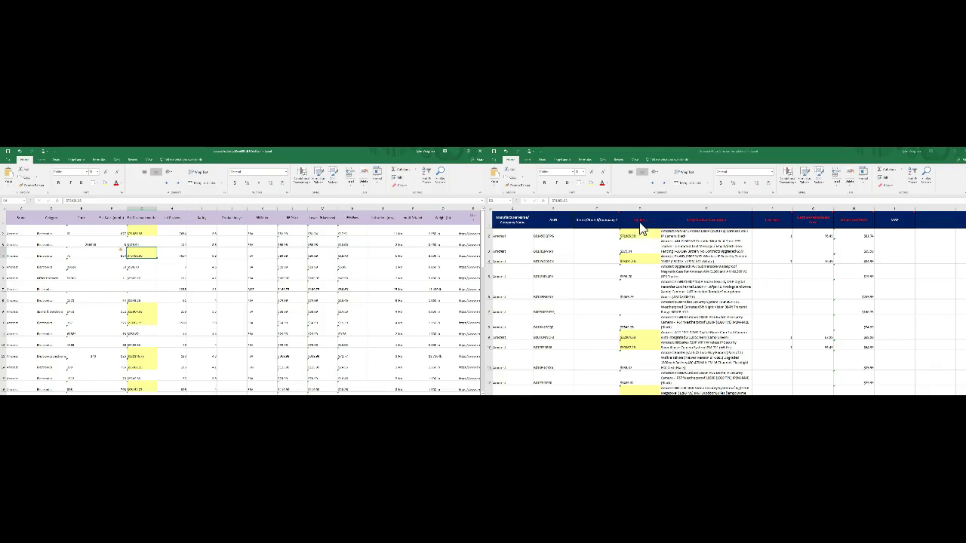
{"action": "left_click", "coordinate": [657, 239]}
{"action": "left_click", "coordinate": [662, 377]}
{"action": "left_click", "coordinate": [550, 389]}
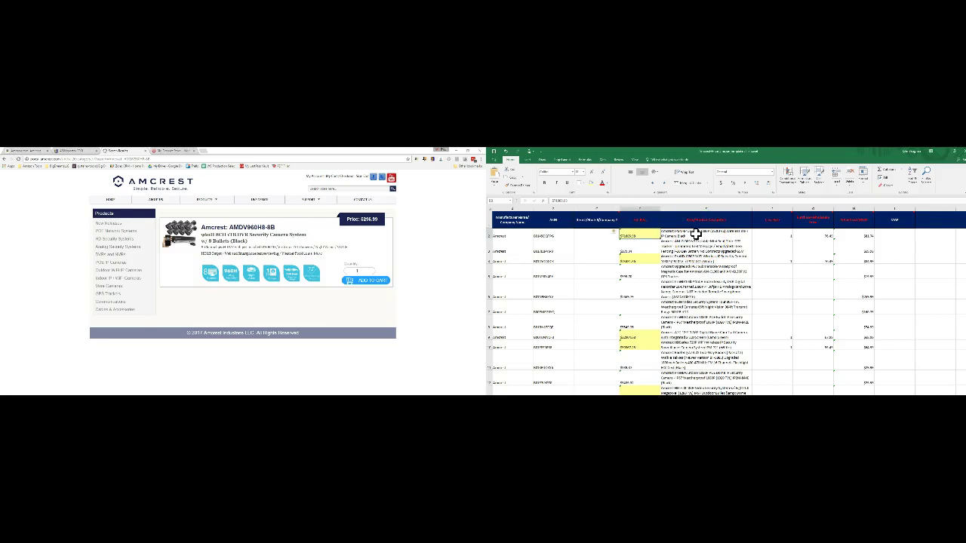
Examine the product descriptions of the first three yellow-highlighted rows in the price template for model numbers
{"action": "left_click", "coordinate": [695, 234]}
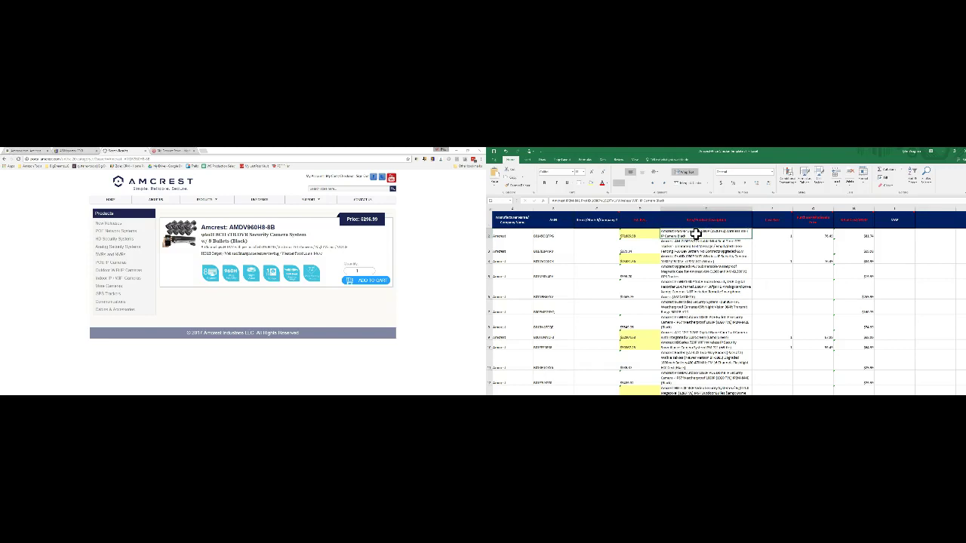
{"action": "left_click", "coordinate": [700, 258]}
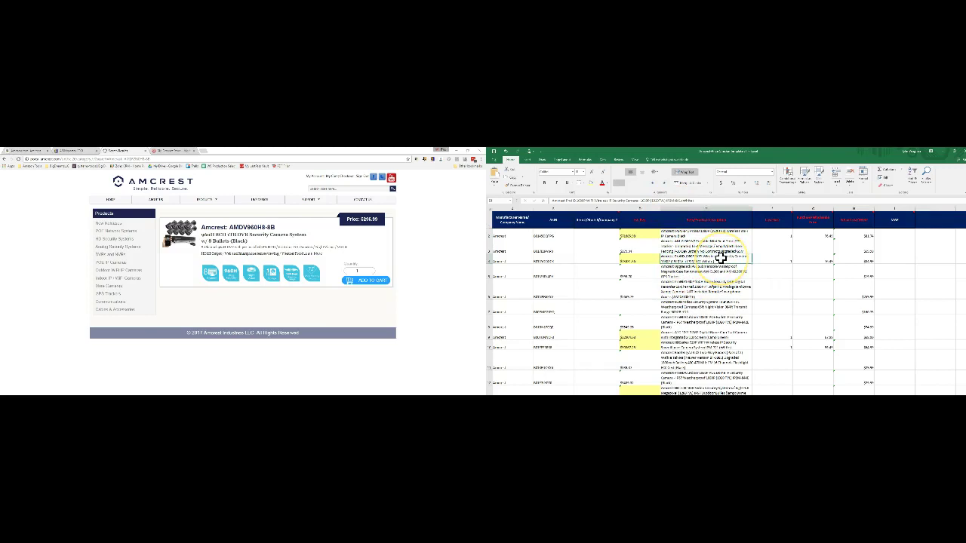
{"action": "left_click", "coordinate": [714, 335]}
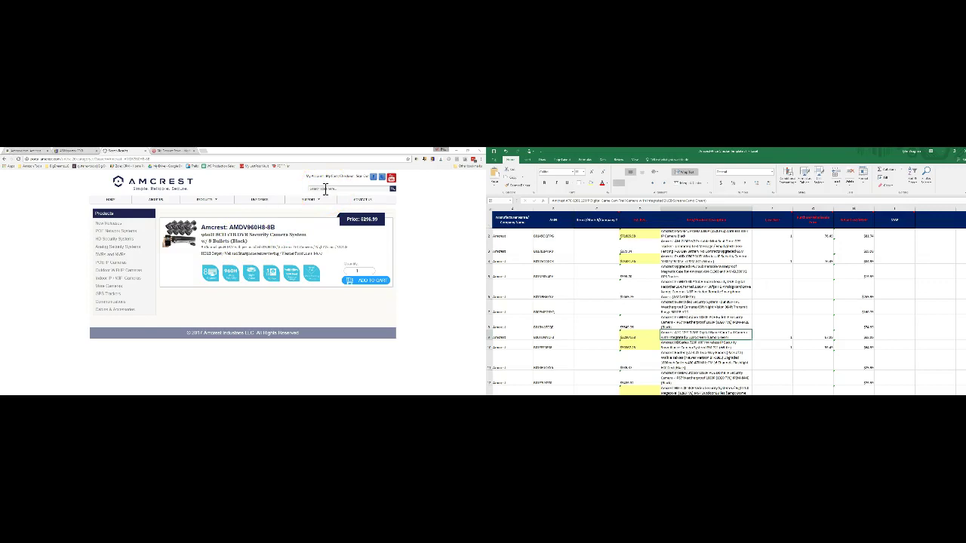
{"action": "left_click", "coordinate": [700, 235]}
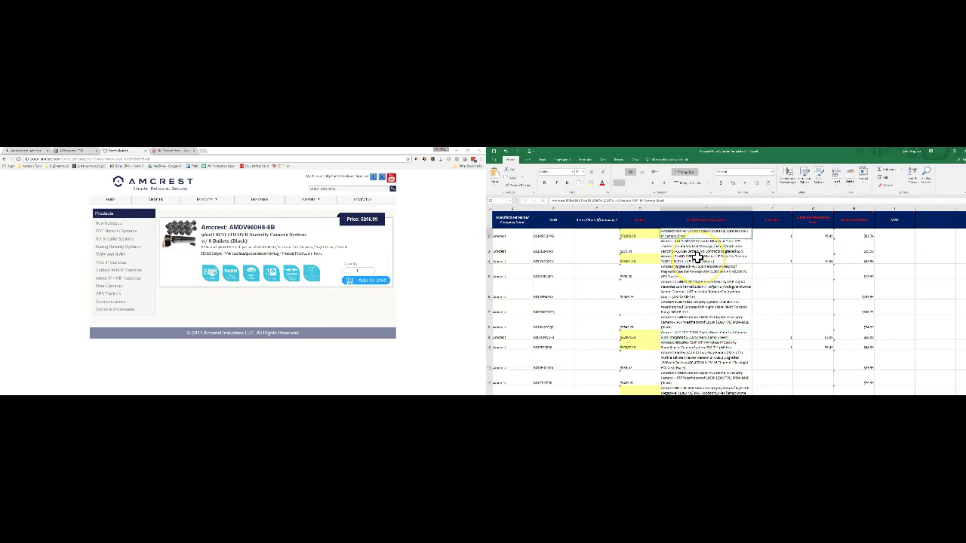
{"action": "left_click", "coordinate": [697, 257]}
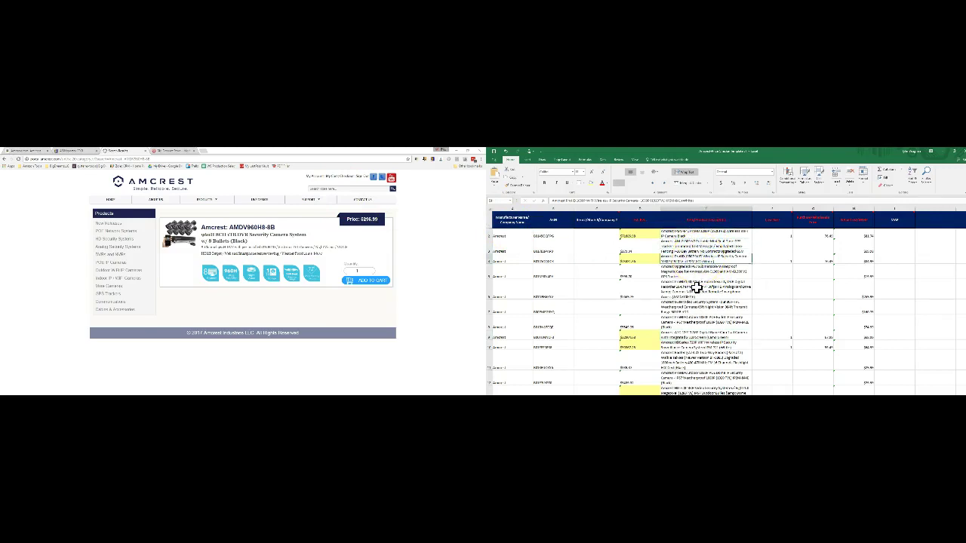
{"action": "left_click", "coordinate": [698, 335]}
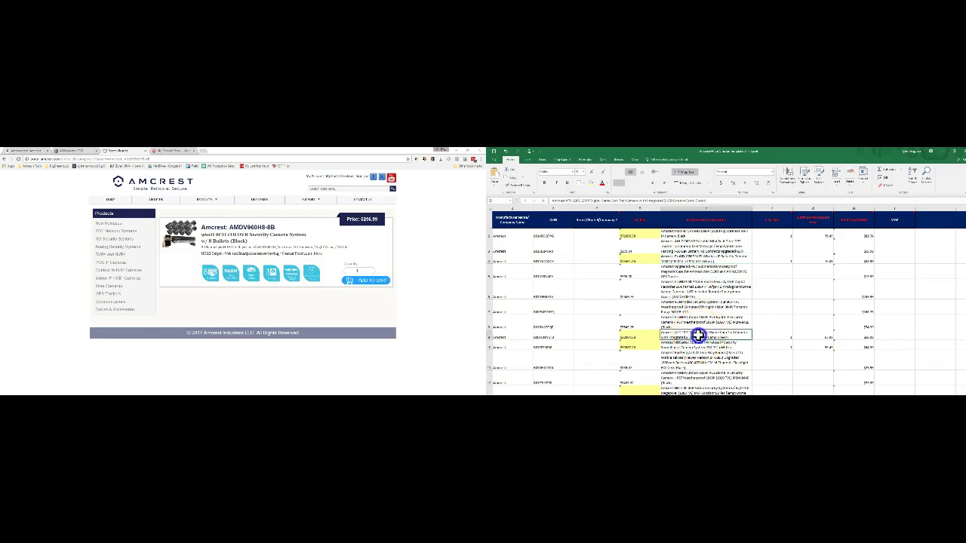
Mark the model numbers inside the first highlighted products' descriptions, finishing with the digital game cam trail camera
{"action": "left_click", "coordinate": [690, 234]}
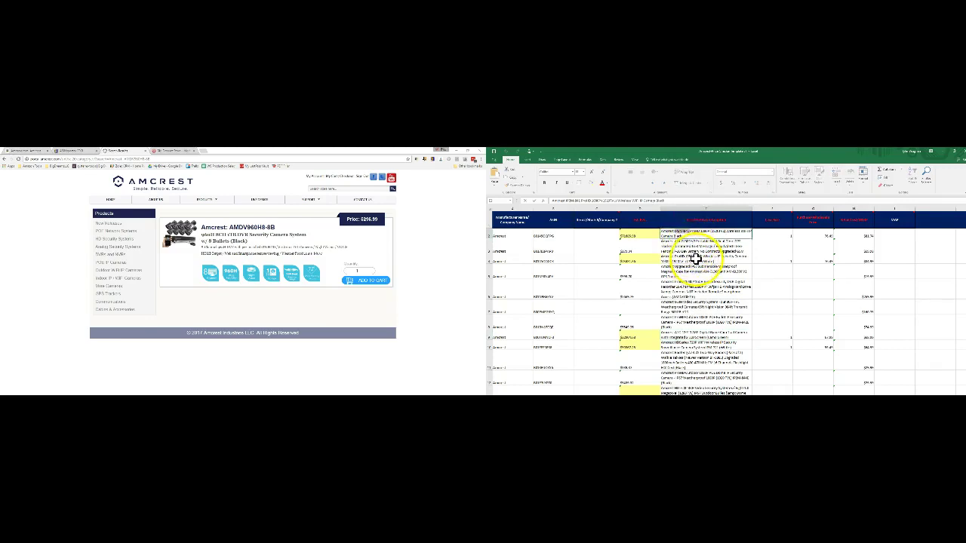
{"action": "left_click", "coordinate": [695, 260]}
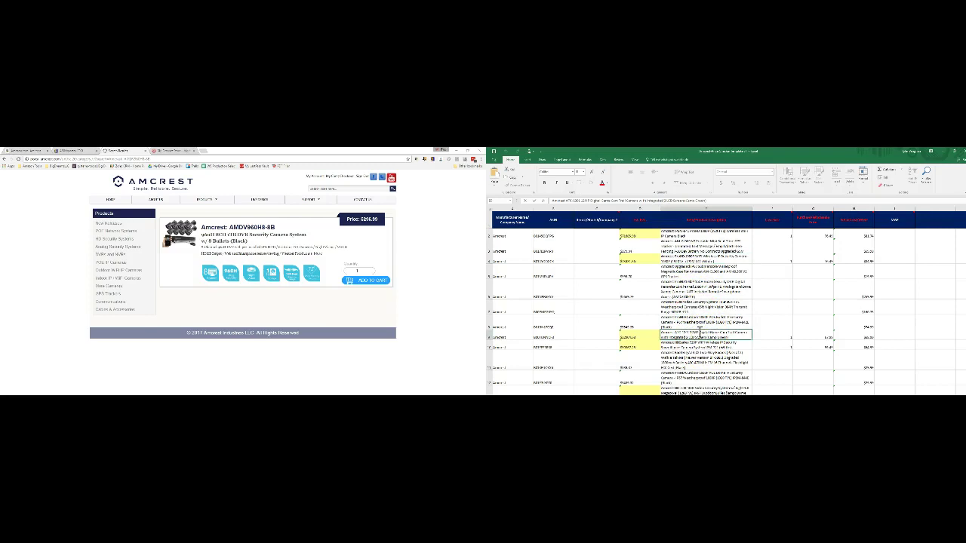
{"action": "left_click", "coordinate": [698, 333]}
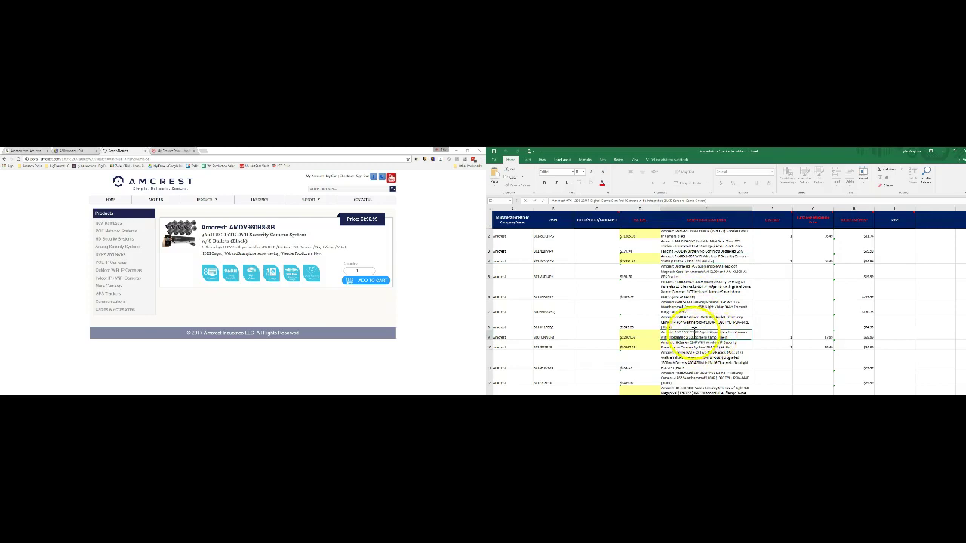
{"action": "left_click", "coordinate": [688, 333]}
{"action": "left_click_drag", "start_coordinate": [676, 332], "coordinate": [675, 332]}
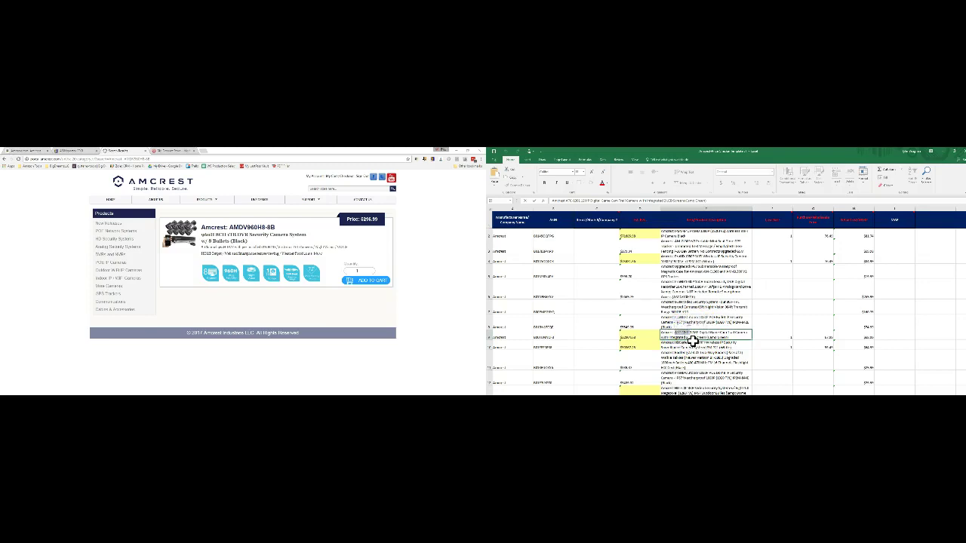
{"action": "left_click", "coordinate": [692, 341]}
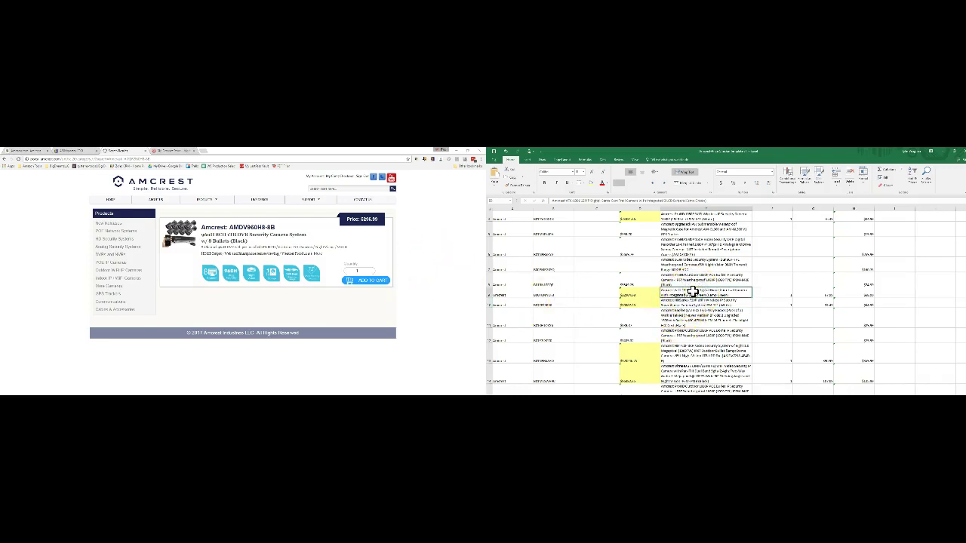
Select the model number at the end of the HD video security system's description in the next highlighted row
{"action": "left_click", "coordinate": [703, 293]}
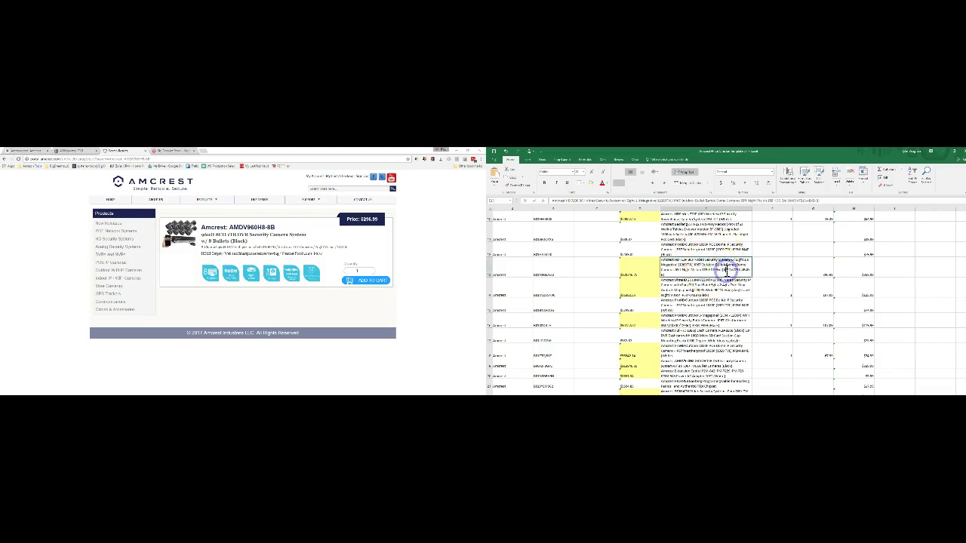
{"action": "double_click", "coordinate": [726, 270]}
{"action": "left_click_drag", "start_coordinate": [725, 270], "coordinate": [746, 273]}
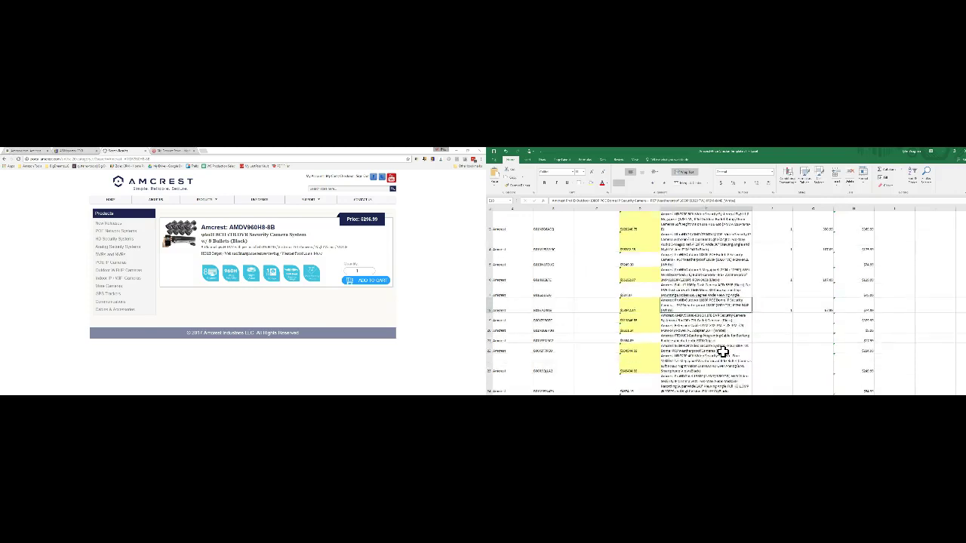
Copy the model number from the white 1080P POE dome camera's description and search the Amcrest website for it
{"action": "left_click", "coordinate": [725, 311]}
{"action": "double_click", "coordinate": [732, 306]}
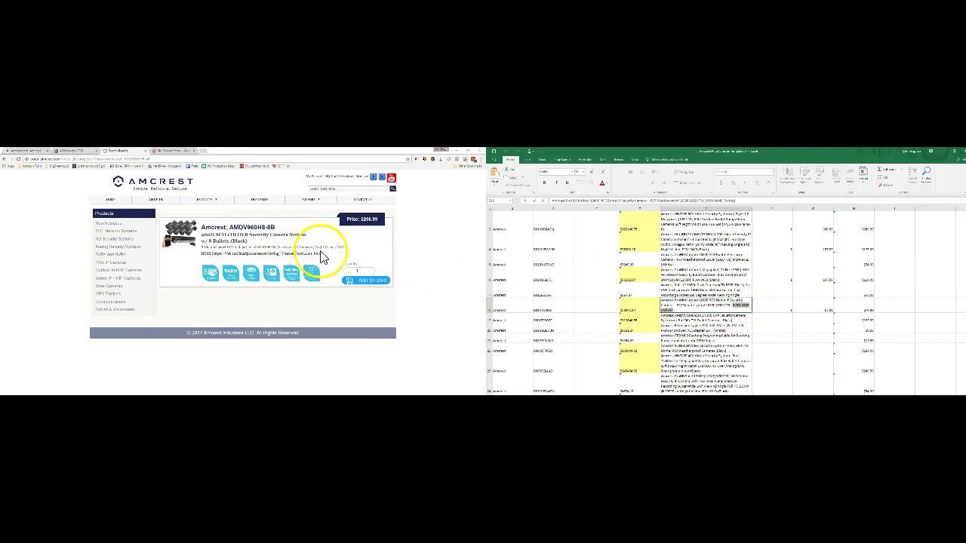
{"action": "left_click", "coordinate": [326, 189]}
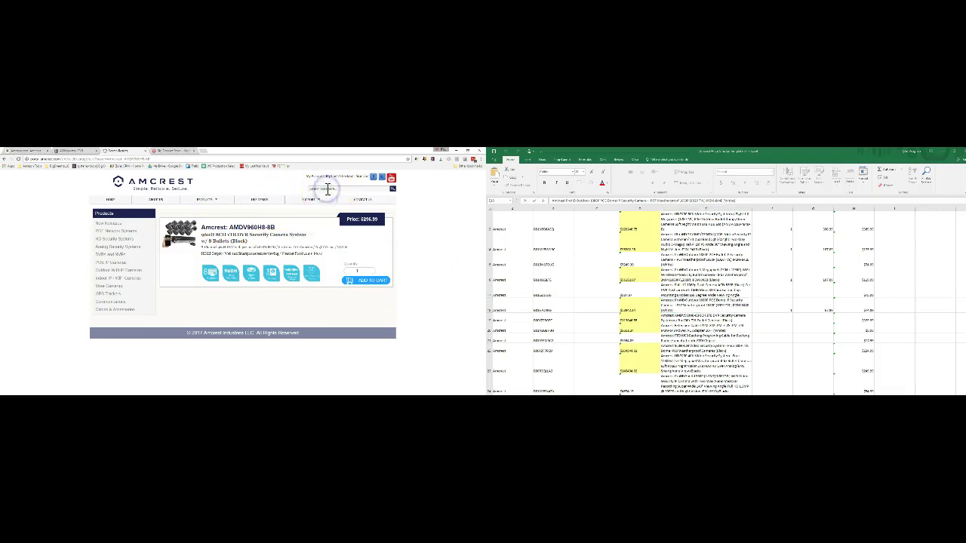
{"action": "left_click", "coordinate": [360, 189]}
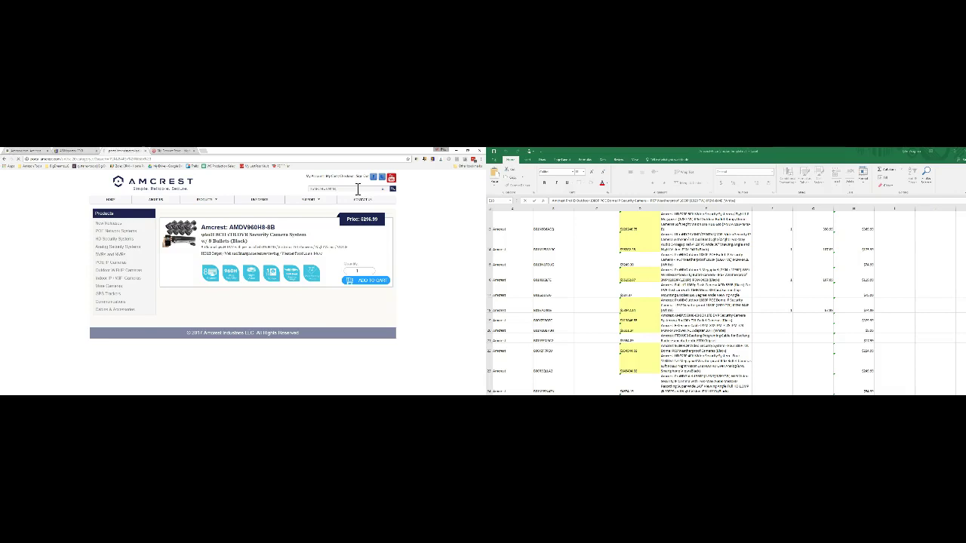
{"action": "key", "text": "Return"}
{"action": "left_click", "coordinate": [276, 218]}
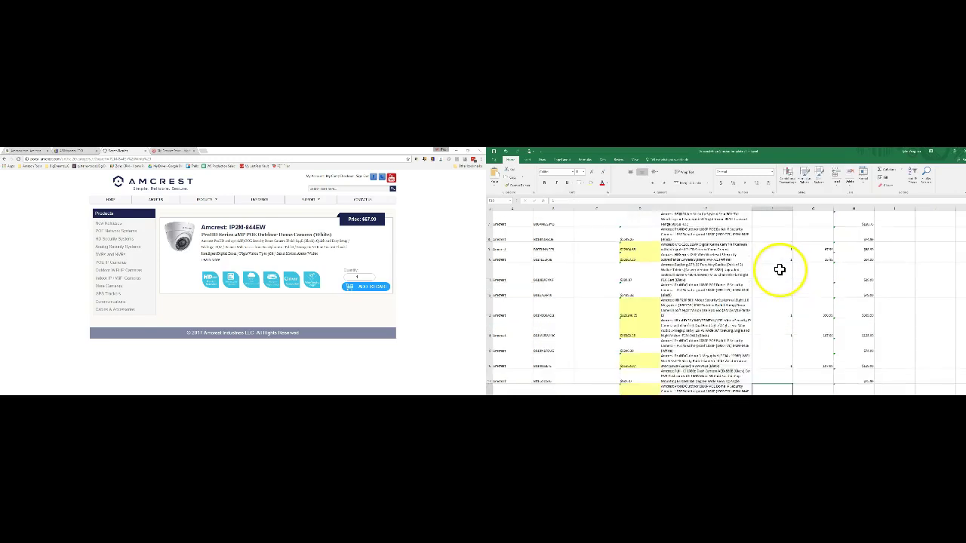
Close the file browser window that covers the price template
{"action": "scroll", "coordinate": [724, 310], "scroll_direction": "down", "scroll_amount": 2}
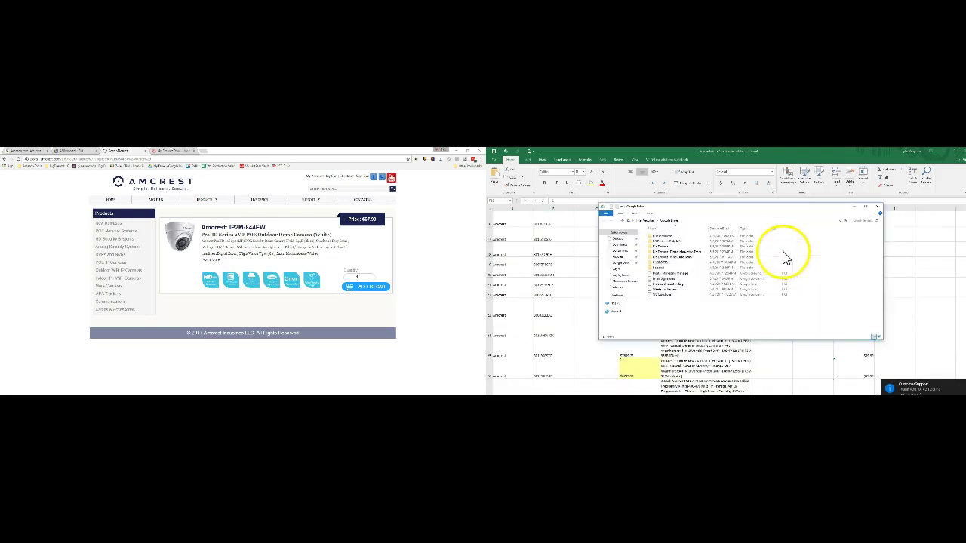
{"action": "left_click", "coordinate": [878, 209]}
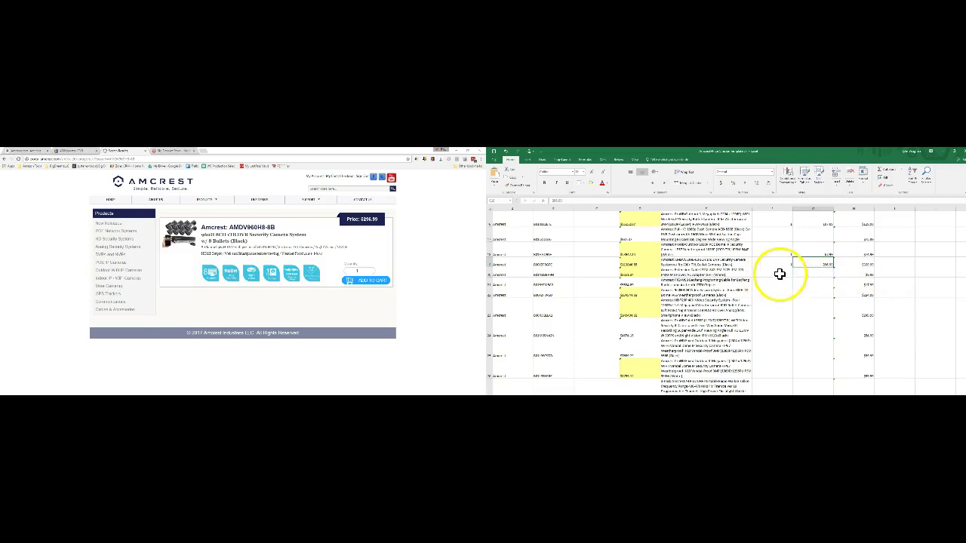
Look for the next highlighted row's Amcrest extension power cable on the Amcrest website, browsing the Cables & Accessories listings
{"action": "left_click", "coordinate": [780, 274]}
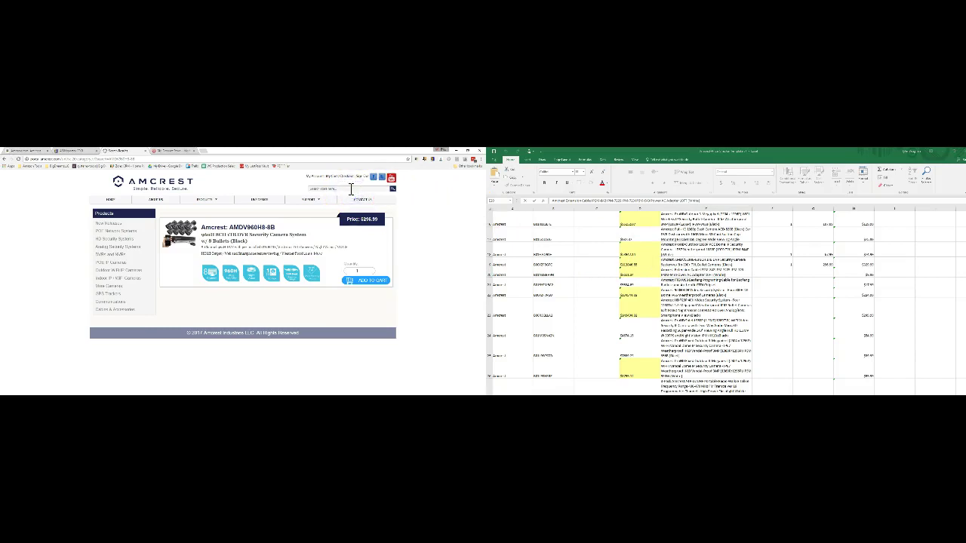
{"action": "left_click", "coordinate": [393, 188]}
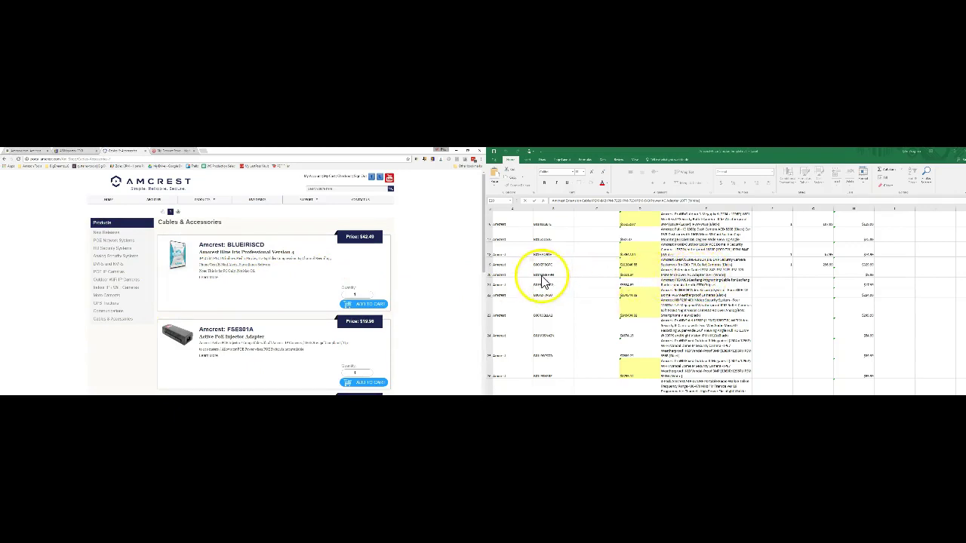
{"action": "scroll", "coordinate": [252, 302], "scroll_direction": "down", "scroll_amount": 3}
{"action": "scroll", "coordinate": [254, 296], "scroll_direction": "down", "scroll_amount": 4}
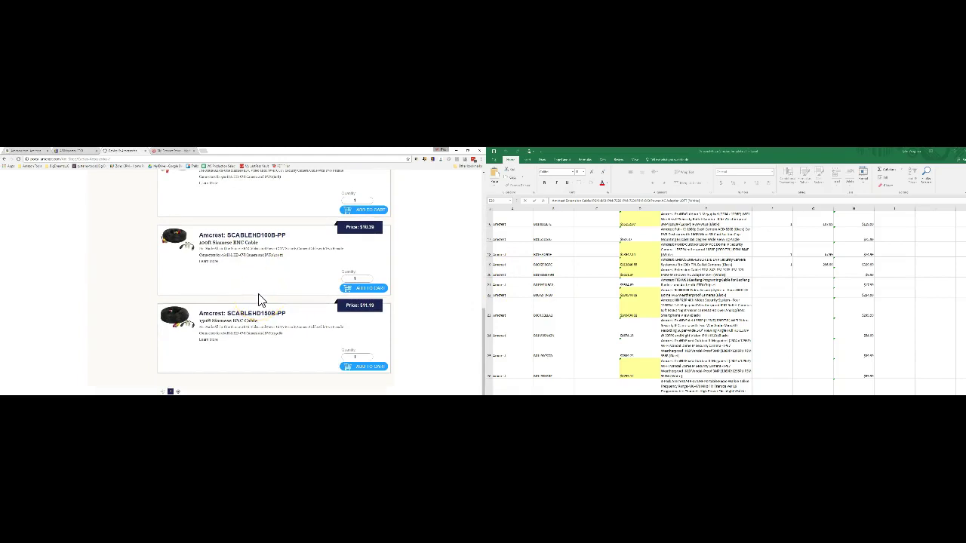
{"action": "scroll", "coordinate": [259, 300], "scroll_direction": "up", "scroll_amount": 2}
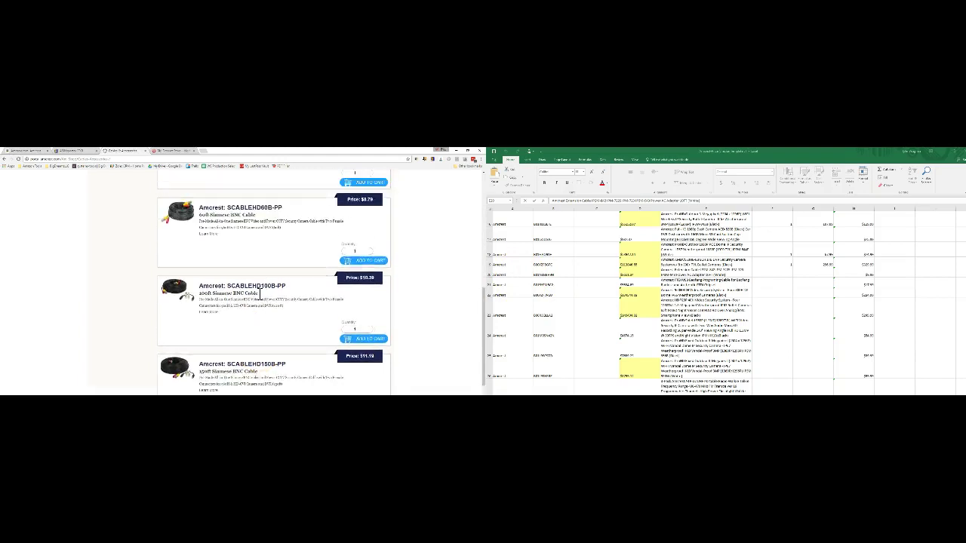
{"action": "scroll", "coordinate": [258, 298], "scroll_direction": "up", "scroll_amount": 5}
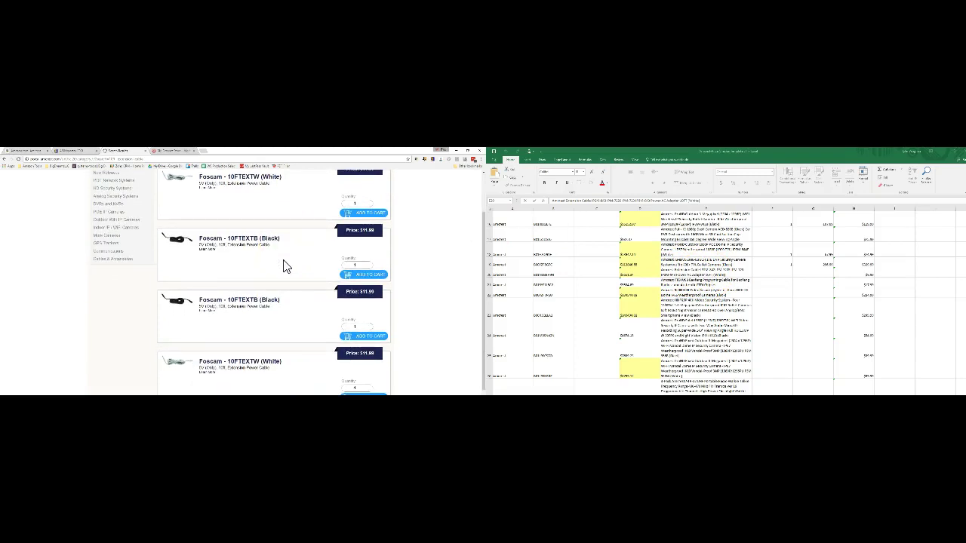
Compare the black and white 10 ft extension power cable listings and their prices on the Amcrest website
{"action": "scroll", "coordinate": [285, 265], "scroll_direction": "up", "scroll_amount": 2}
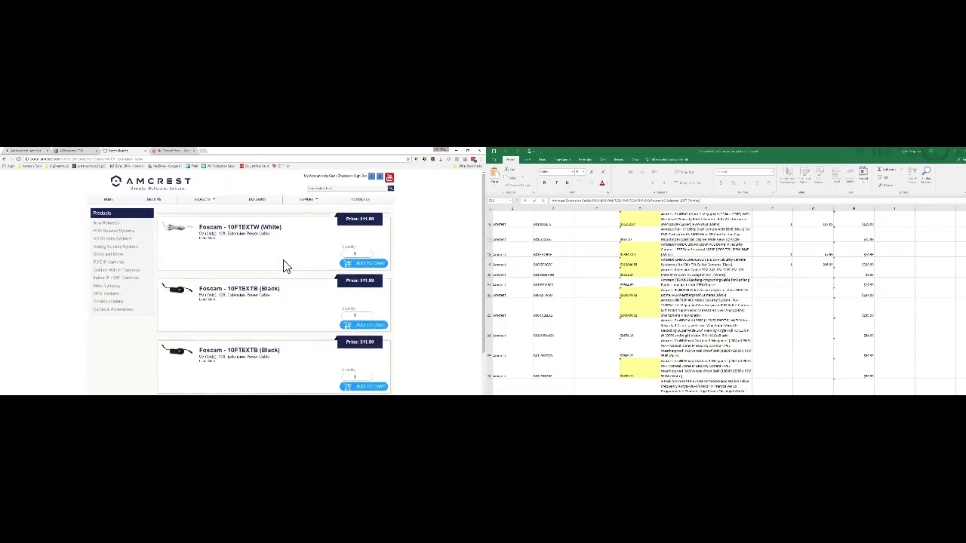
{"action": "scroll", "coordinate": [285, 265], "scroll_direction": "down", "scroll_amount": 1}
{"action": "scroll", "coordinate": [285, 265], "scroll_direction": "up", "scroll_amount": 1}
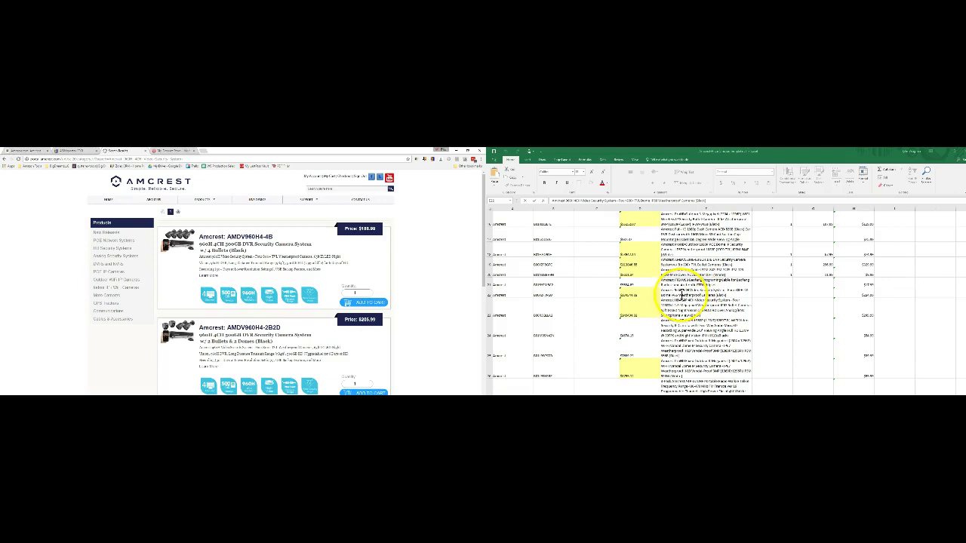
Mark the camera details in the highlighted 960H four-dome system's description and compare them with the first Amcrest DVR system listings
{"action": "left_click", "coordinate": [687, 292]}
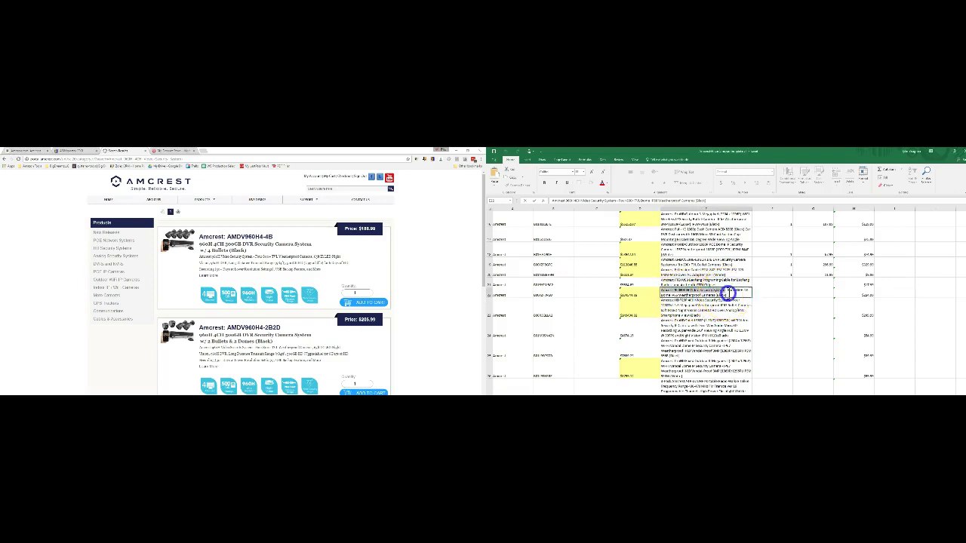
{"action": "left_click", "coordinate": [727, 293]}
{"action": "triple_click", "coordinate": [730, 295]}
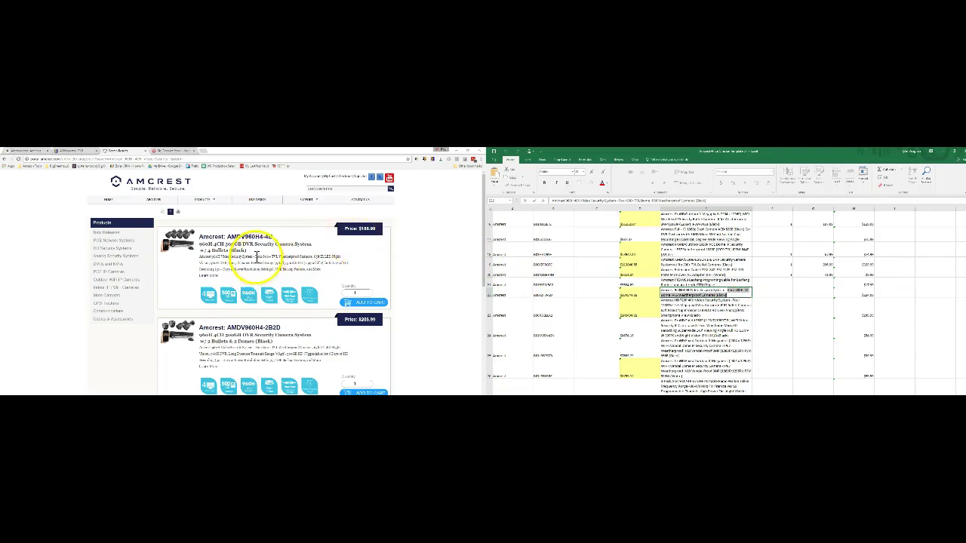
{"action": "left_click_drag", "start_coordinate": [255, 257], "coordinate": [280, 257]}
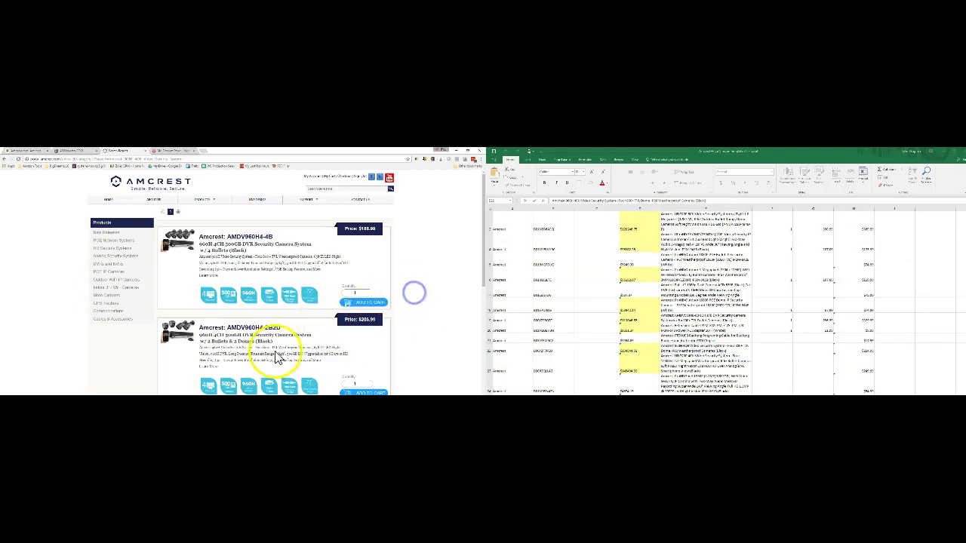
{"action": "scroll", "coordinate": [281, 354], "scroll_direction": "down", "scroll_amount": 1}
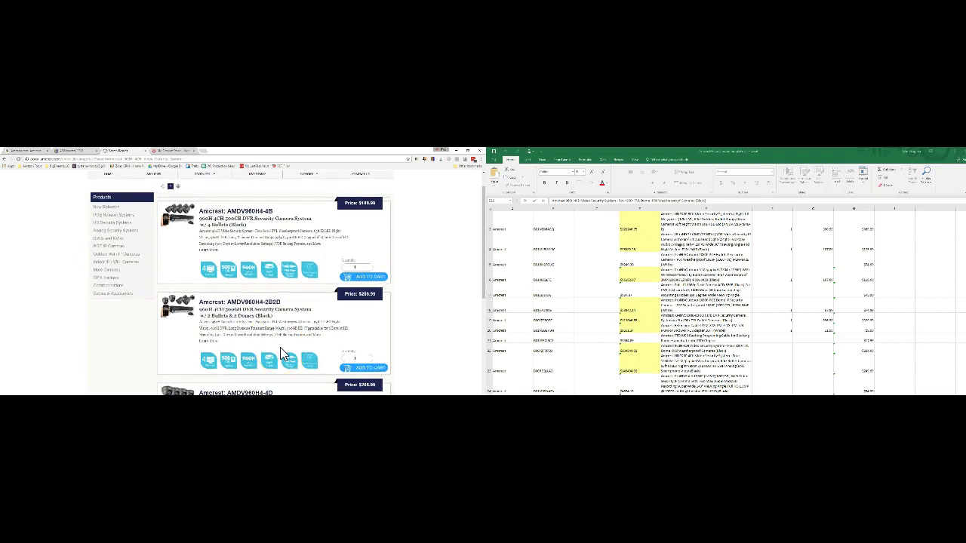
{"action": "scroll", "coordinate": [282, 355], "scroll_direction": "down", "scroll_amount": 1}
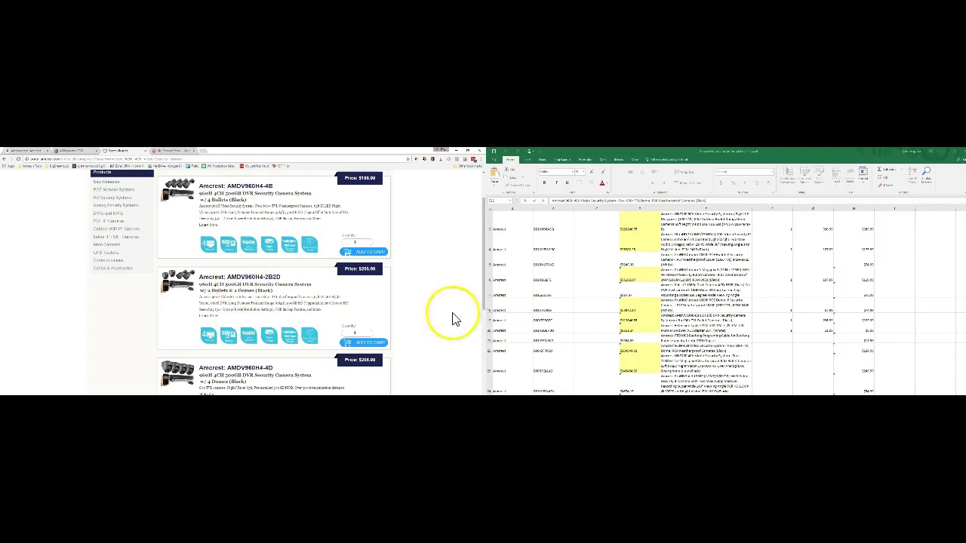
Check the 960H four-dome system's price in the template against the AMDV960H4-4B, AMDV960H4-2B2D and AMDV960H4-4D listings
{"action": "left_click", "coordinate": [849, 355]}
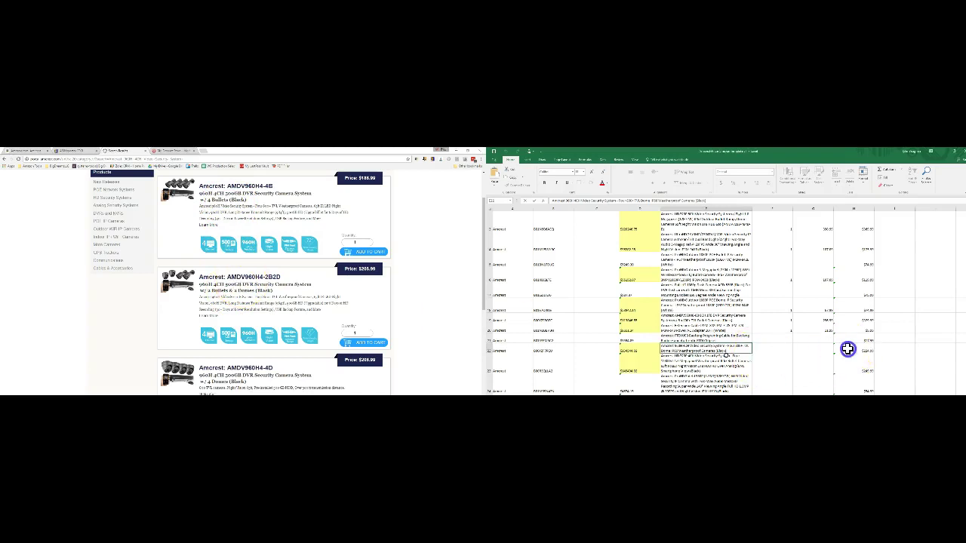
{"action": "left_click", "coordinate": [847, 348]}
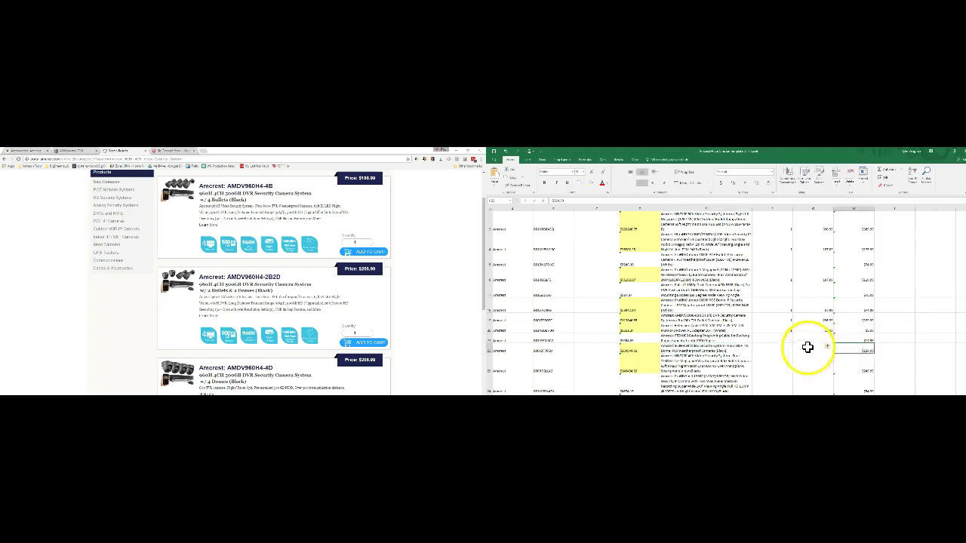
{"action": "scroll", "coordinate": [437, 294], "scroll_direction": "up", "scroll_amount": 1}
{"action": "scroll", "coordinate": [437, 294], "scroll_direction": "down", "scroll_amount": 1}
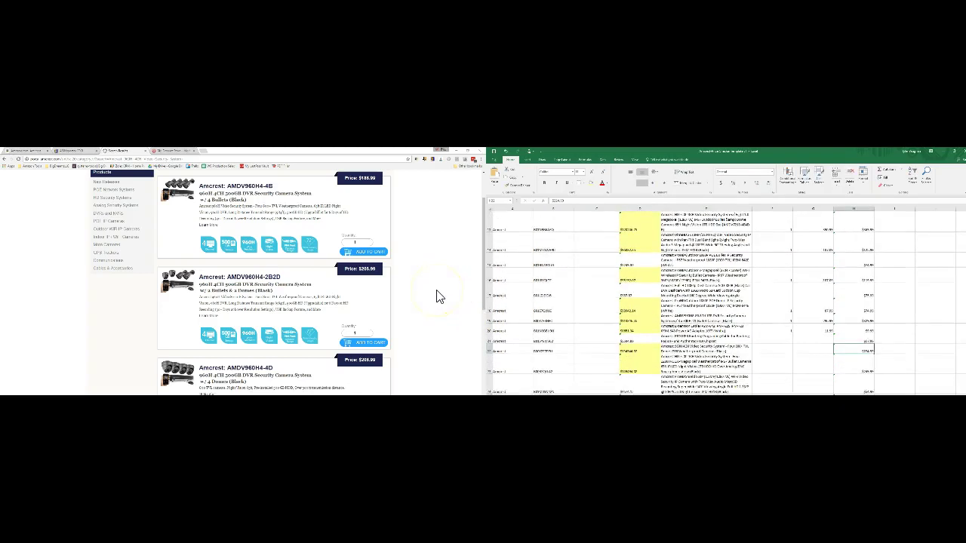
{"action": "left_click", "coordinate": [428, 294]}
{"action": "scroll", "coordinate": [423, 298], "scroll_direction": "up", "scroll_amount": 2}
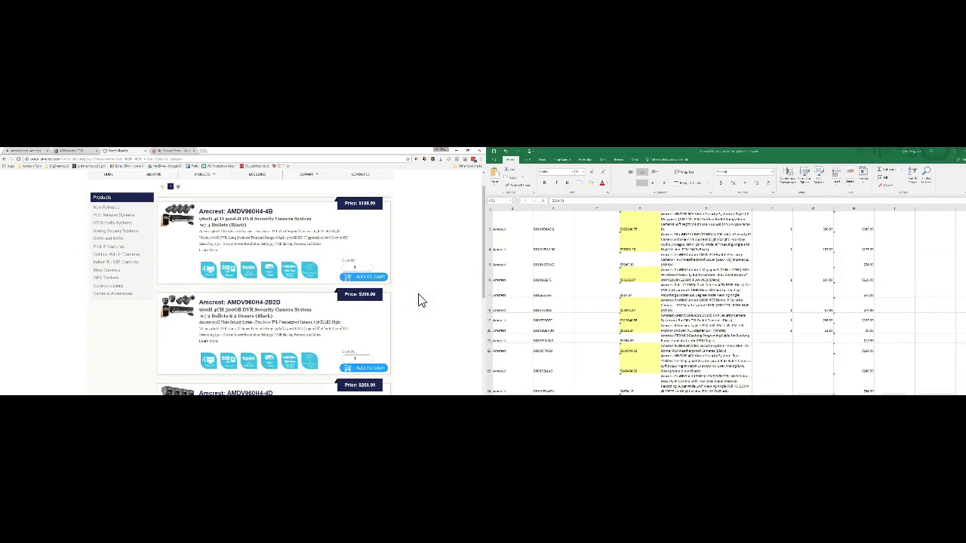
{"action": "scroll", "coordinate": [421, 300], "scroll_direction": "down", "scroll_amount": 2}
{"action": "left_click", "coordinate": [420, 293]}
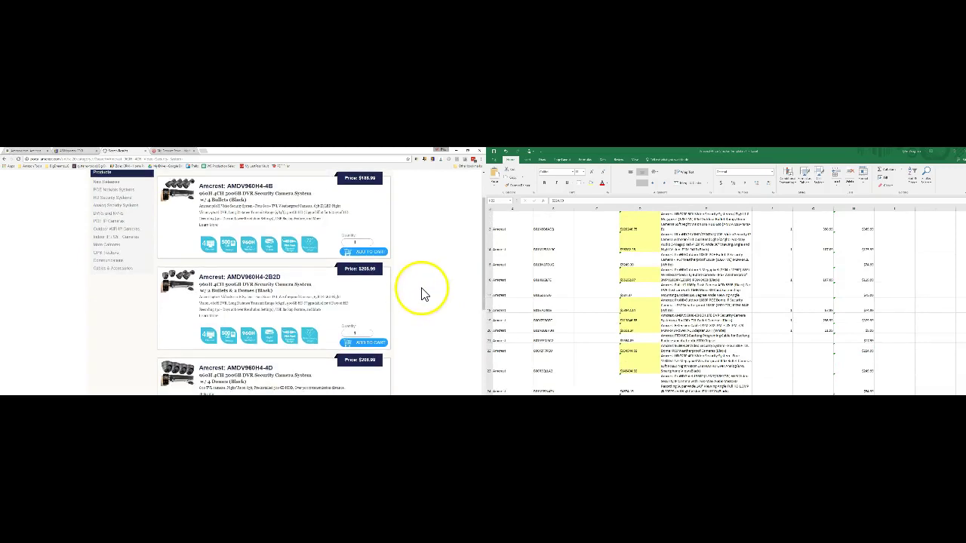
{"action": "scroll", "coordinate": [423, 293], "scroll_direction": "down", "scroll_amount": 2}
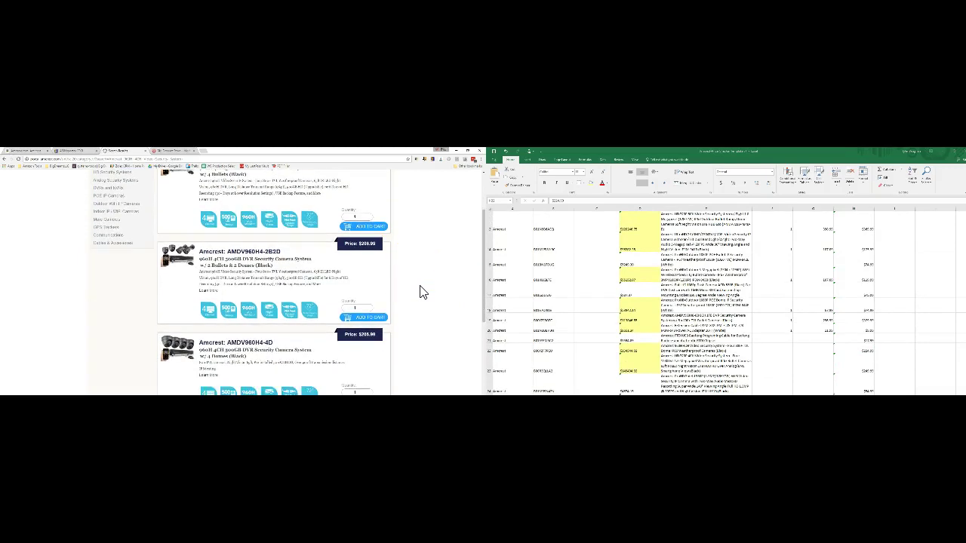
{"action": "left_click", "coordinate": [535, 330]}
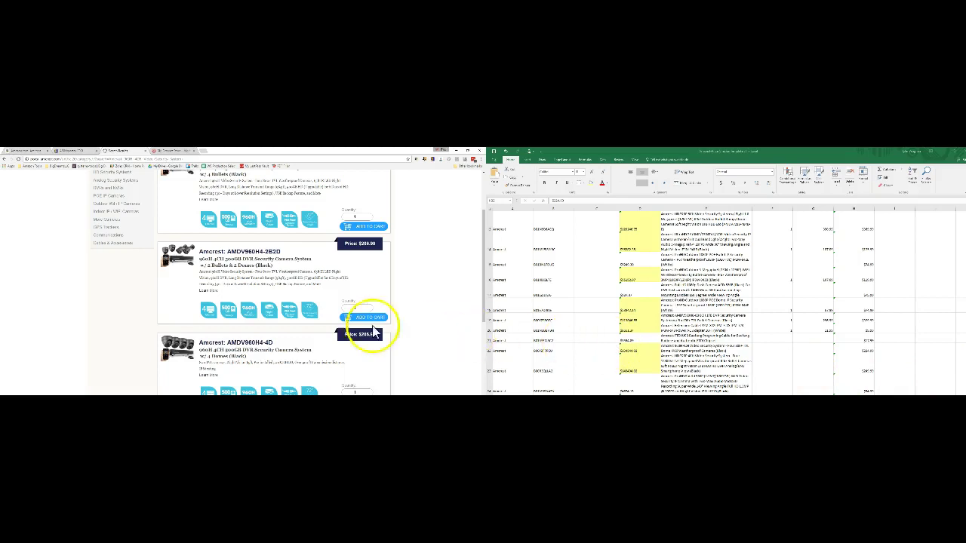
{"action": "scroll", "coordinate": [307, 320], "scroll_direction": "down", "scroll_amount": 2}
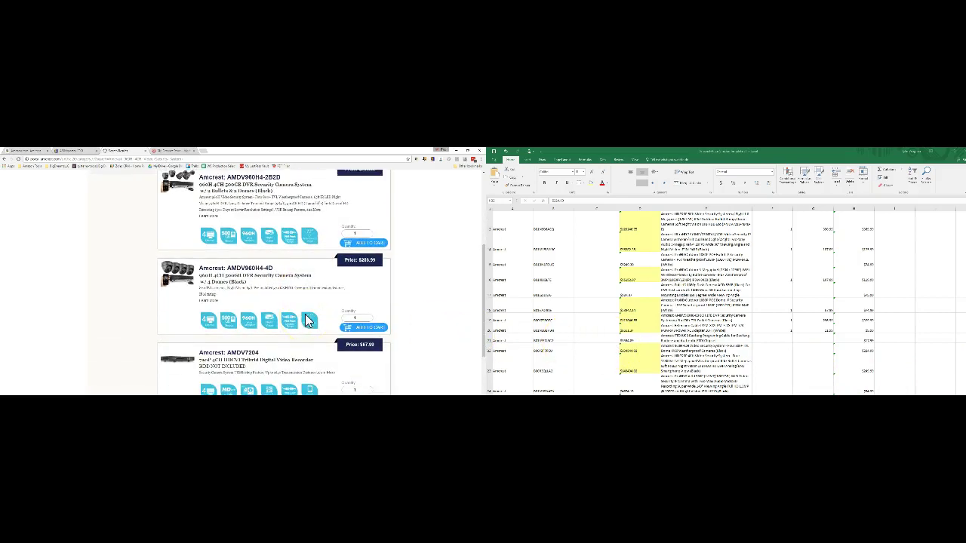
{"action": "scroll", "coordinate": [307, 321], "scroll_direction": "up", "scroll_amount": 4}
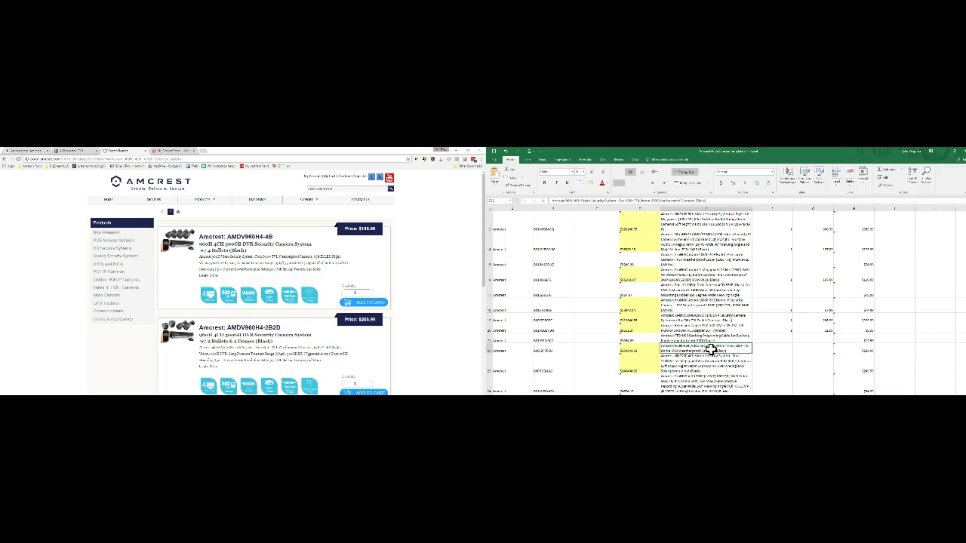
Copy the product identifier from the 960H four-dome system's row and search Amazon for it
{"action": "left_click", "coordinate": [560, 366]}
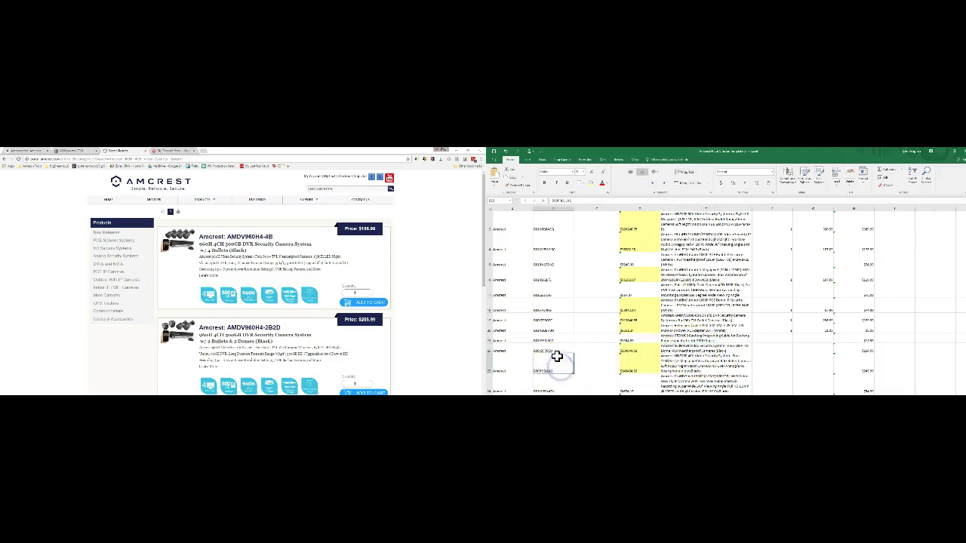
{"action": "left_click", "coordinate": [558, 350]}
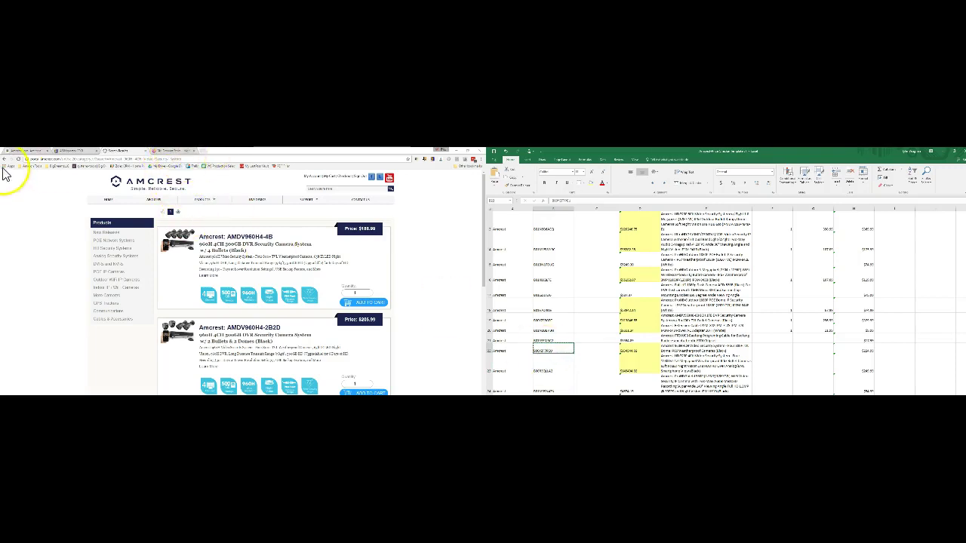
{"action": "left_click", "coordinate": [21, 155]}
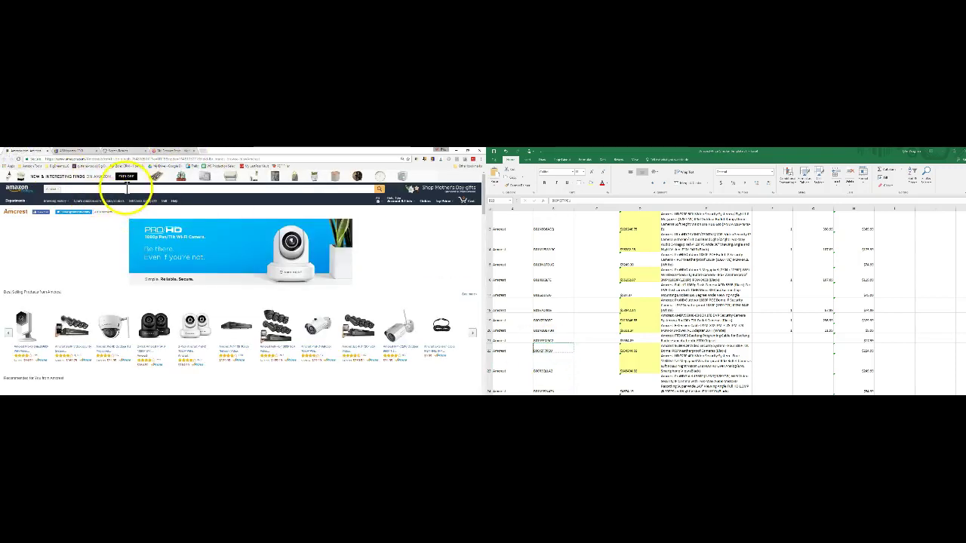
{"action": "left_click", "coordinate": [126, 188]}
{"action": "key", "text": "ctrl+v"}
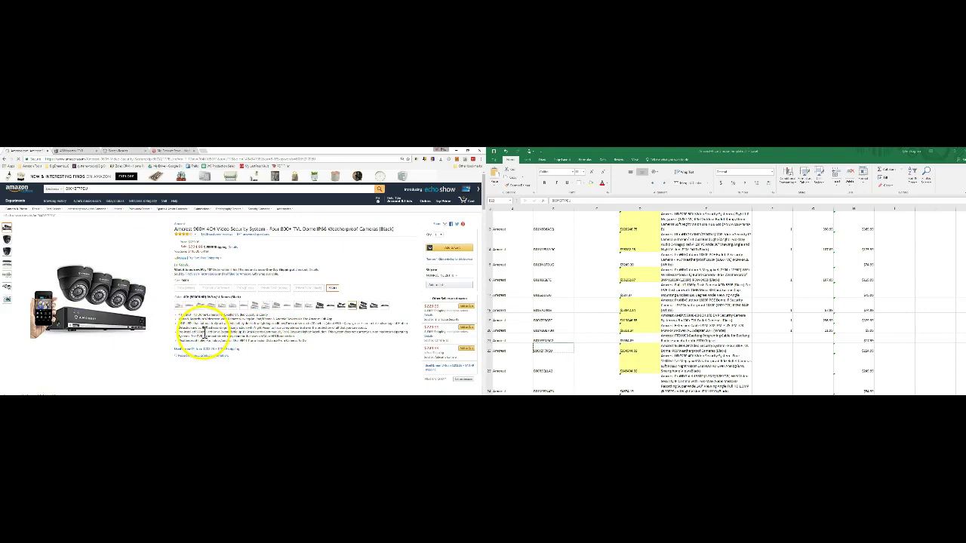
Compare the Amazon product page of the 960H four-dome system with the AMDV960H4 listings on the Amcrest website
{"action": "left_click", "coordinate": [129, 156]}
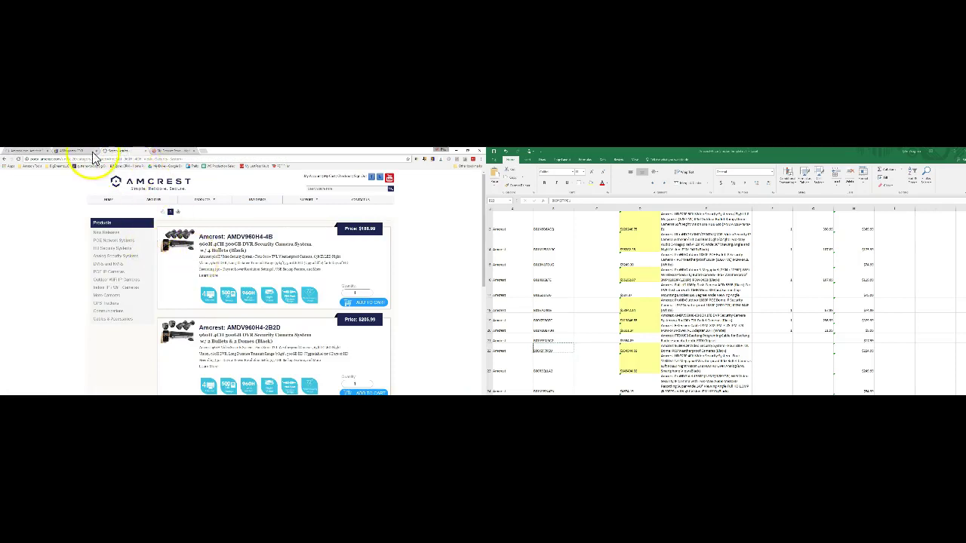
{"action": "left_click", "coordinate": [36, 151]}
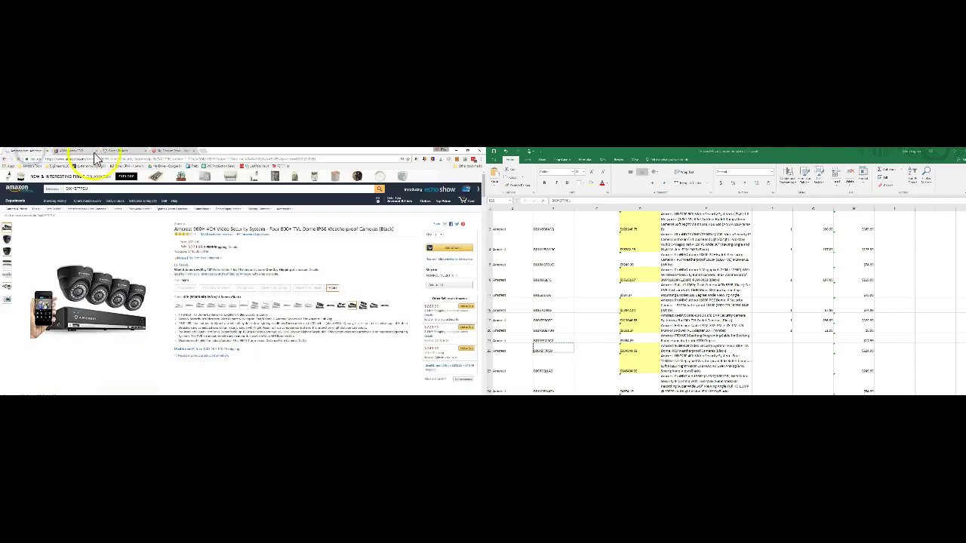
{"action": "left_click", "coordinate": [128, 154]}
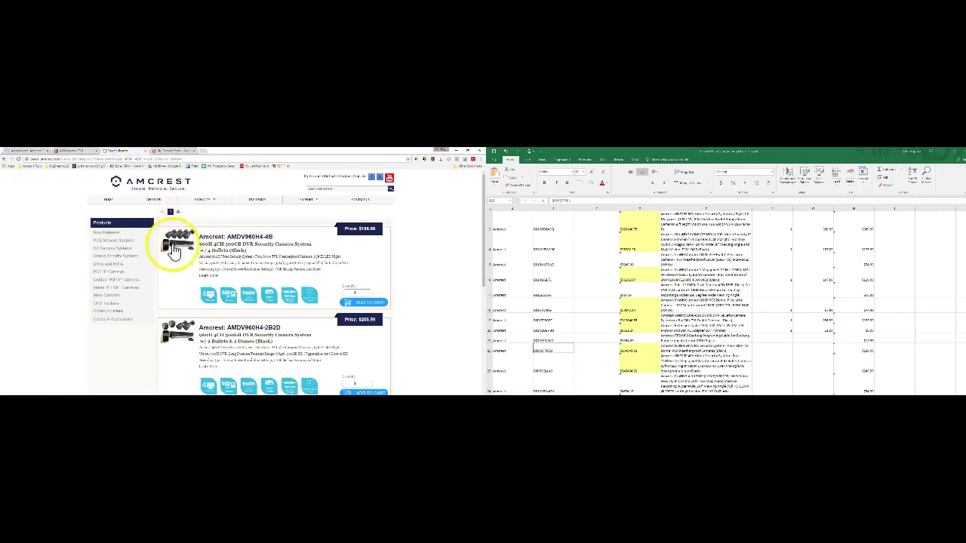
{"action": "scroll", "coordinate": [198, 260], "scroll_direction": "down", "scroll_amount": 3}
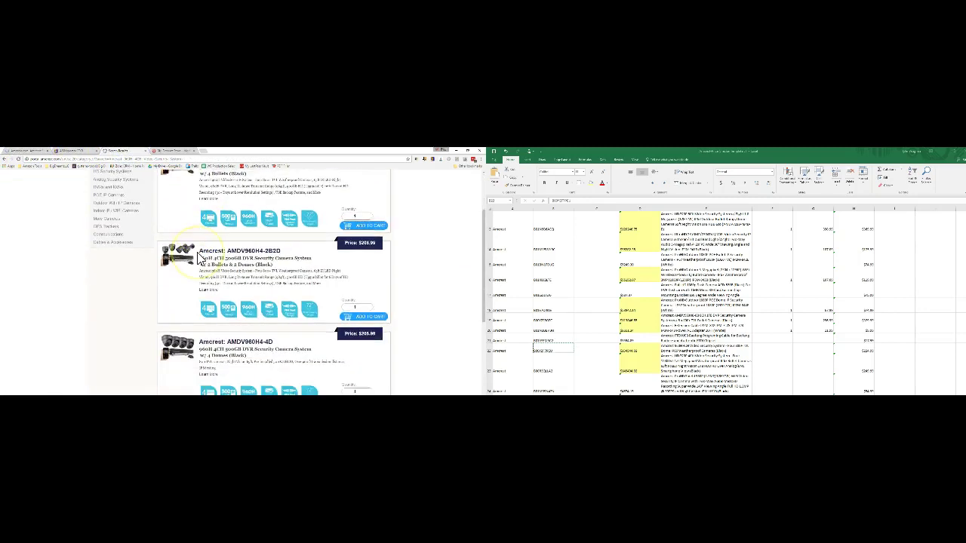
{"action": "left_click", "coordinate": [34, 151]}
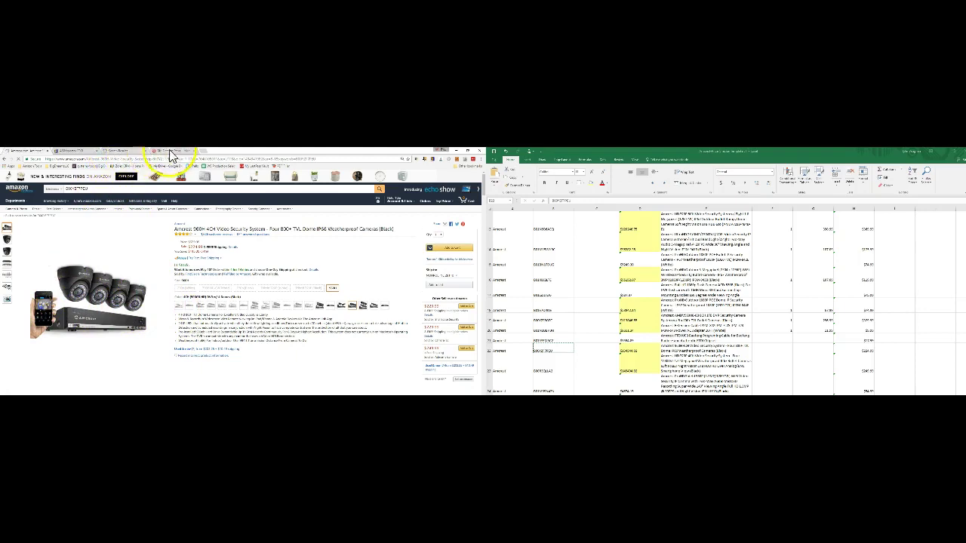
{"action": "left_click", "coordinate": [117, 152]}
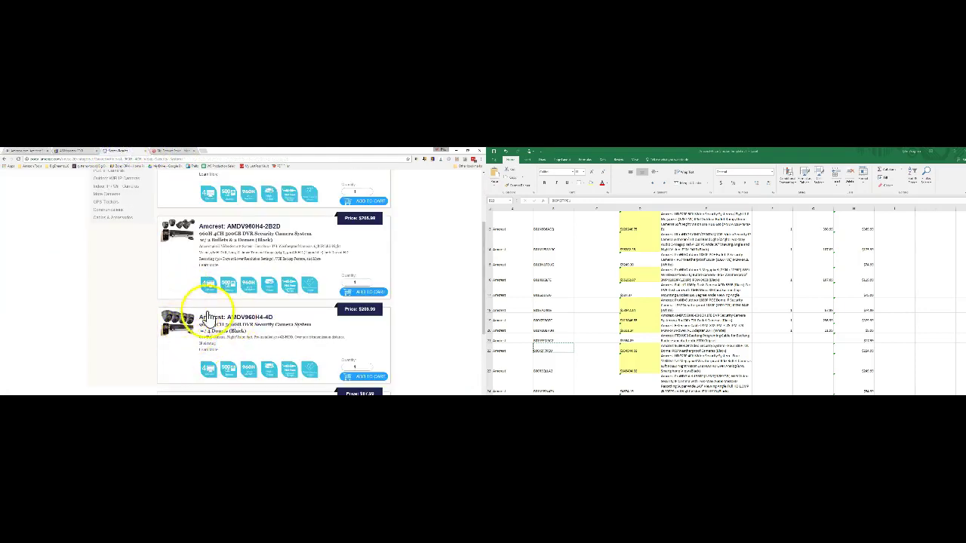
{"action": "scroll", "coordinate": [218, 317], "scroll_direction": "down", "scroll_amount": 1}
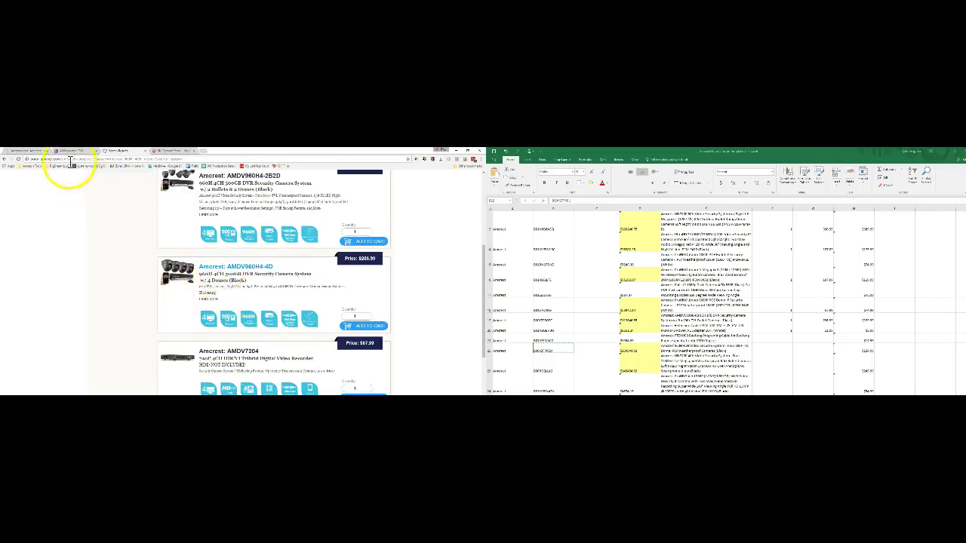
{"action": "left_click", "coordinate": [33, 153]}
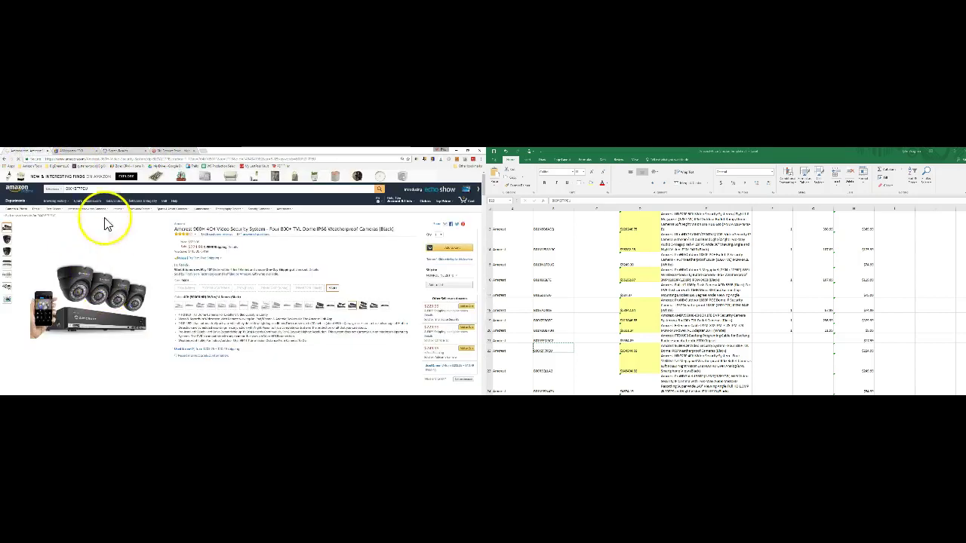
Enter 1 and the AMDV960H4-4D listing's price from the Amcrest website in the 960H four-dome system's row of the template
{"action": "left_click", "coordinate": [110, 155]}
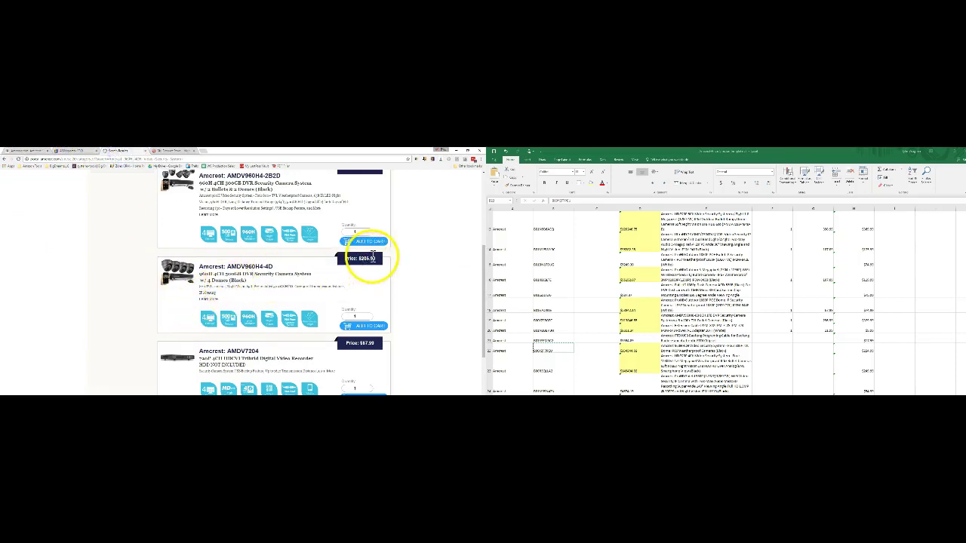
{"action": "left_click", "coordinate": [774, 347]}
{"action": "type", "text": "1"}
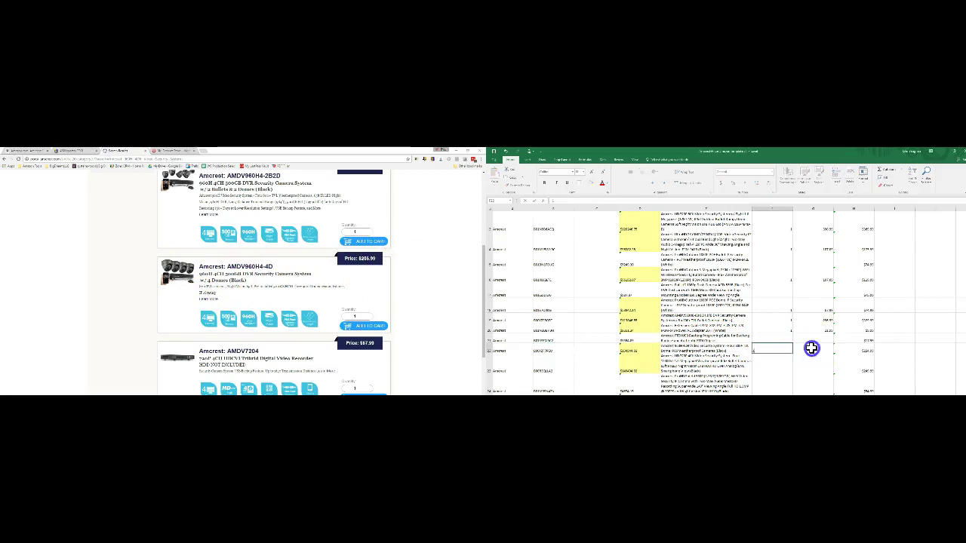
{"action": "left_click", "coordinate": [812, 348]}
{"action": "type", "text": "20"}
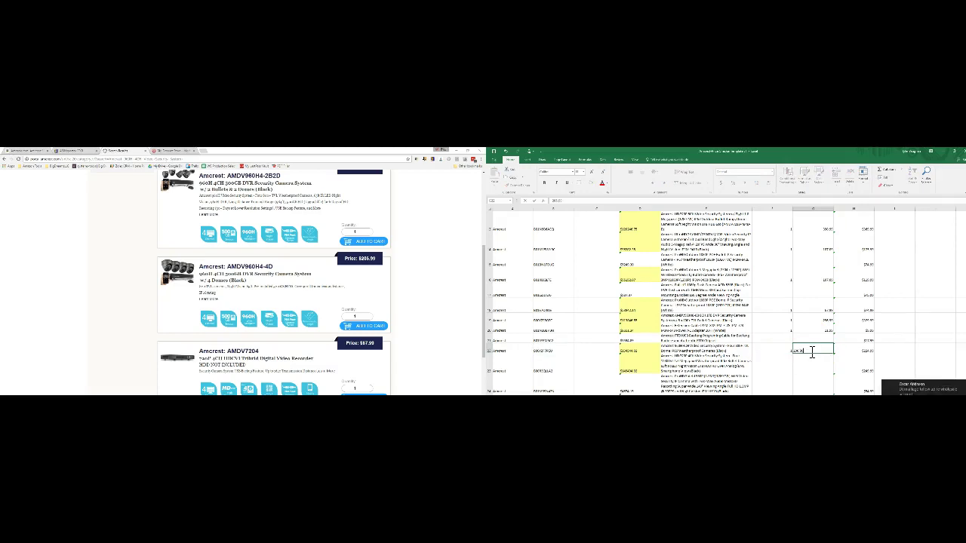
{"action": "scroll", "coordinate": [808, 350], "scroll_direction": "down", "scroll_amount": 3}
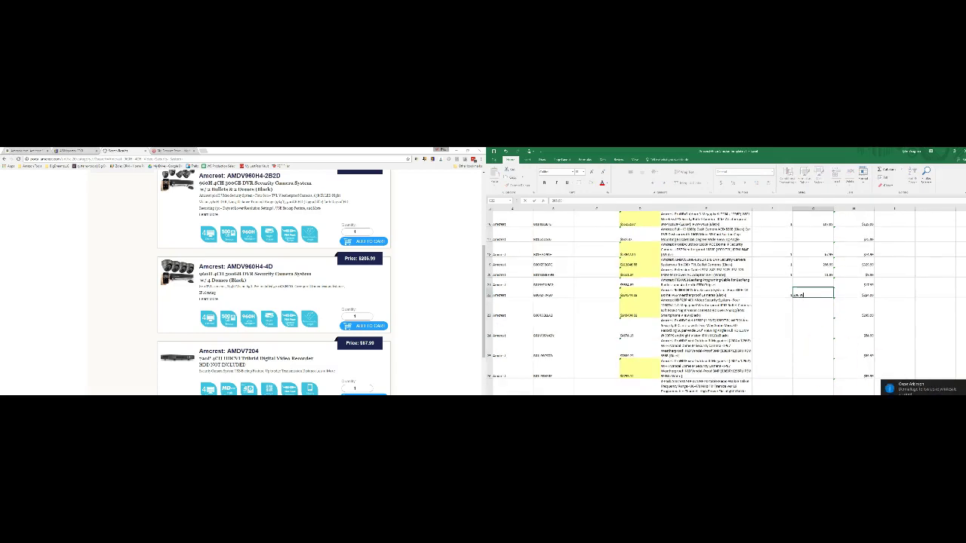
{"action": "left_click", "coordinate": [773, 312]}
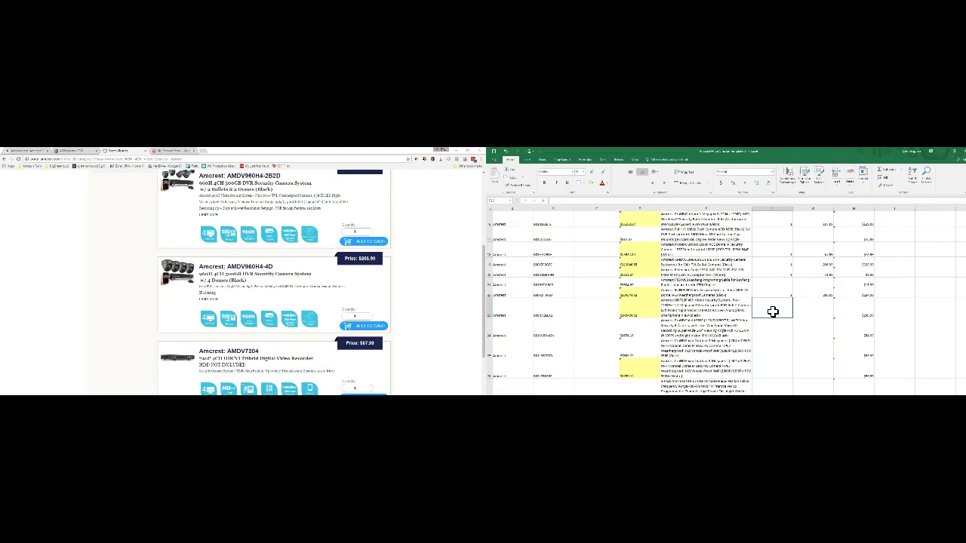
Read the full description of the highlighted Amcrest video security system in the row below the 960H four-dome system
{"action": "left_click", "coordinate": [758, 309]}
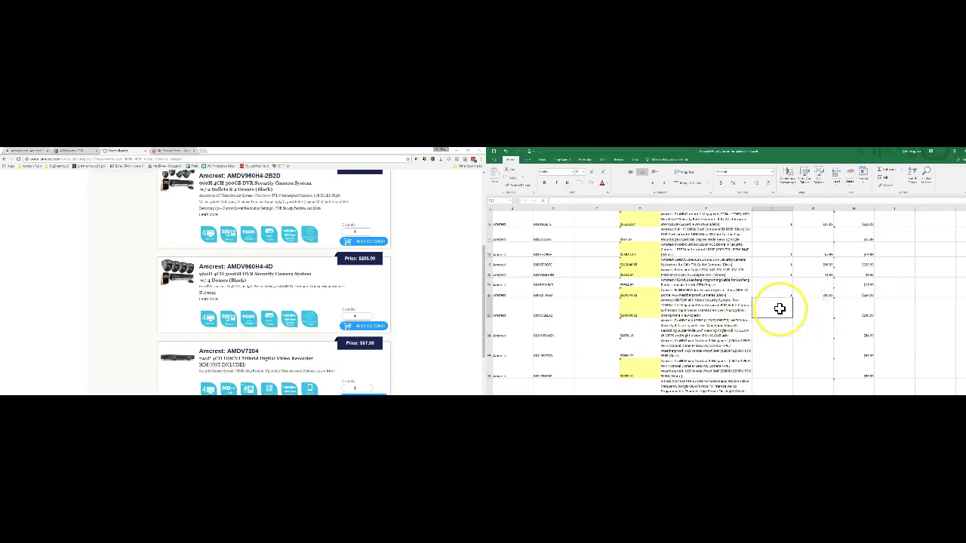
{"action": "left_click", "coordinate": [733, 308]}
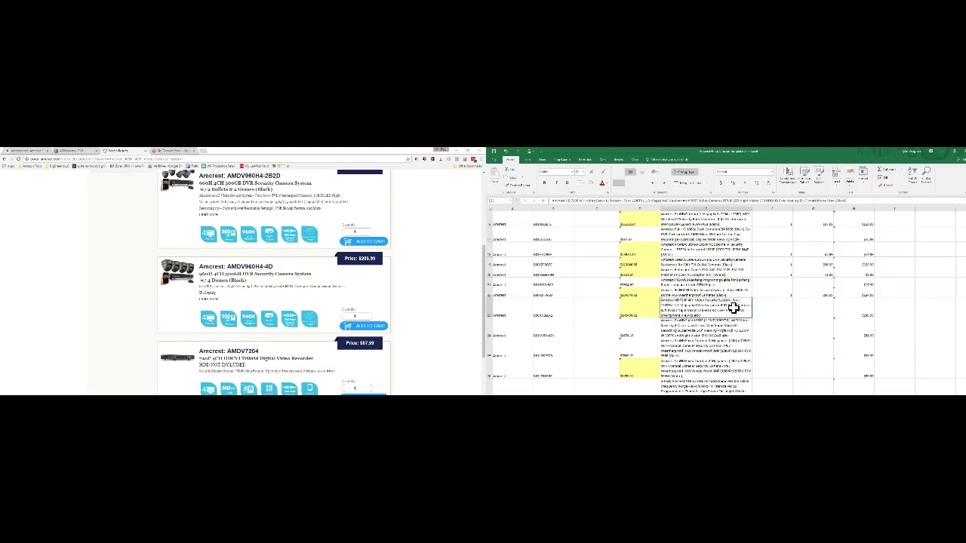